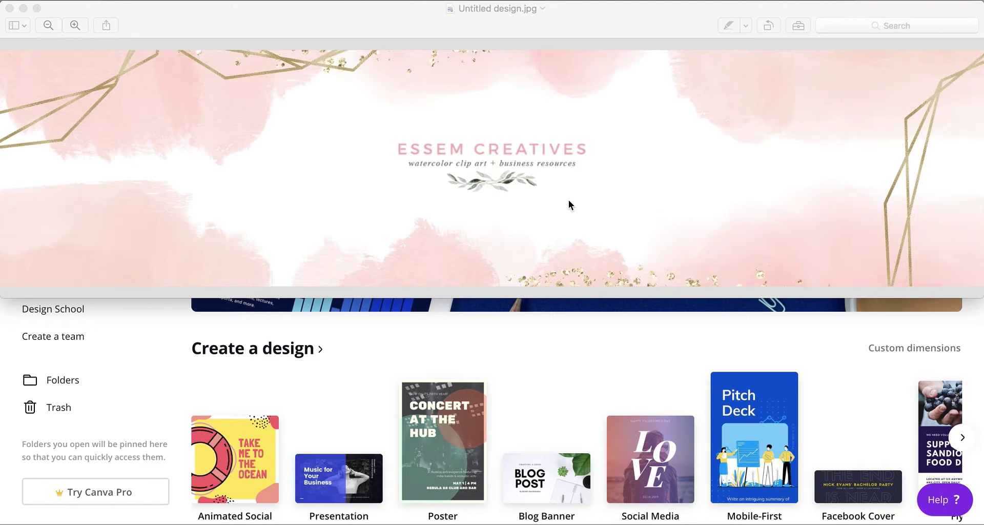
# After reviewing the exported header JPG in Preview, bring the Canva home page in Chrome to the front
pyautogui.click(571, 333)
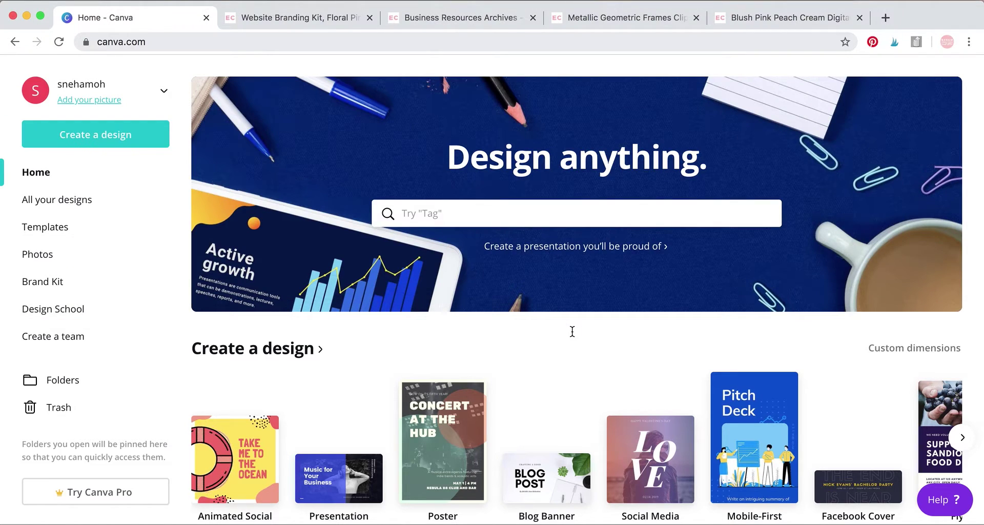
# Start a new design with custom dimensions from Create a design
pyautogui.click(196, 41)
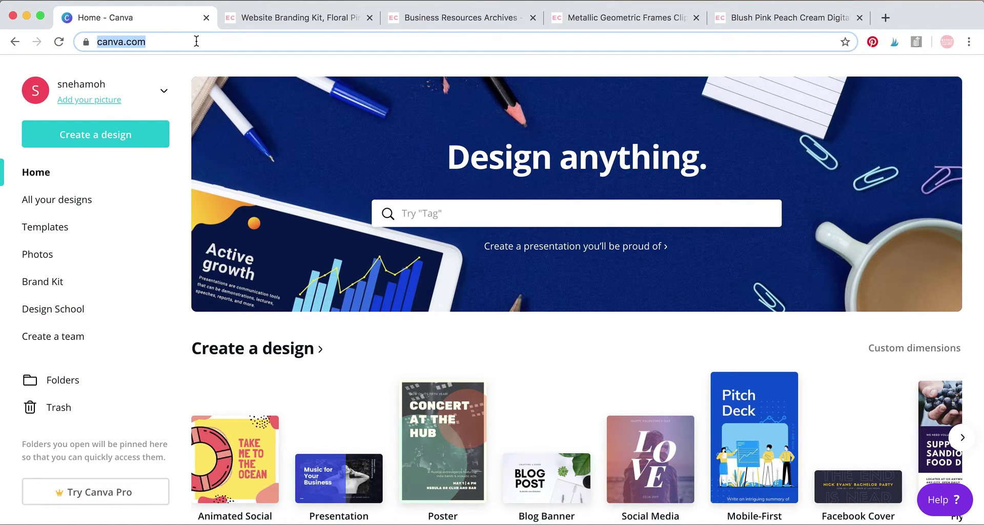
pyautogui.click(154, 135)
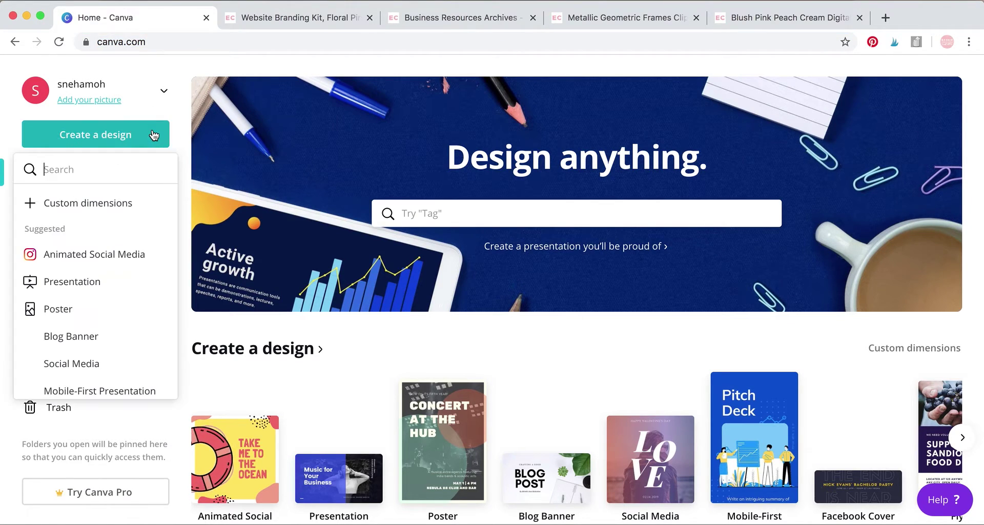
pyautogui.click(128, 208)
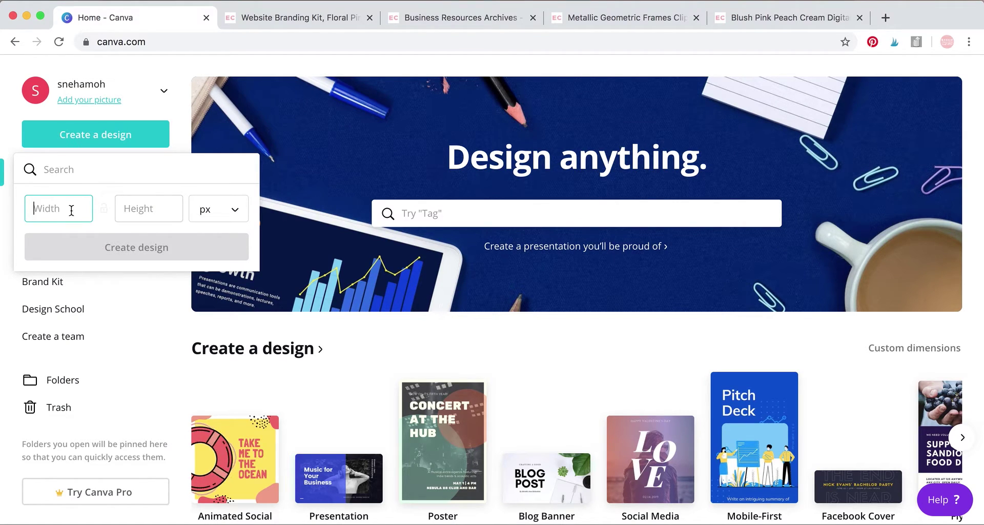
# Keep pixels as the unit, with the Width and Height fields still empty
pyautogui.click(136, 209)
pyautogui.click(195, 217)
pyautogui.click(195, 218)
pyautogui.click(61, 209)
pyautogui.click(131, 209)
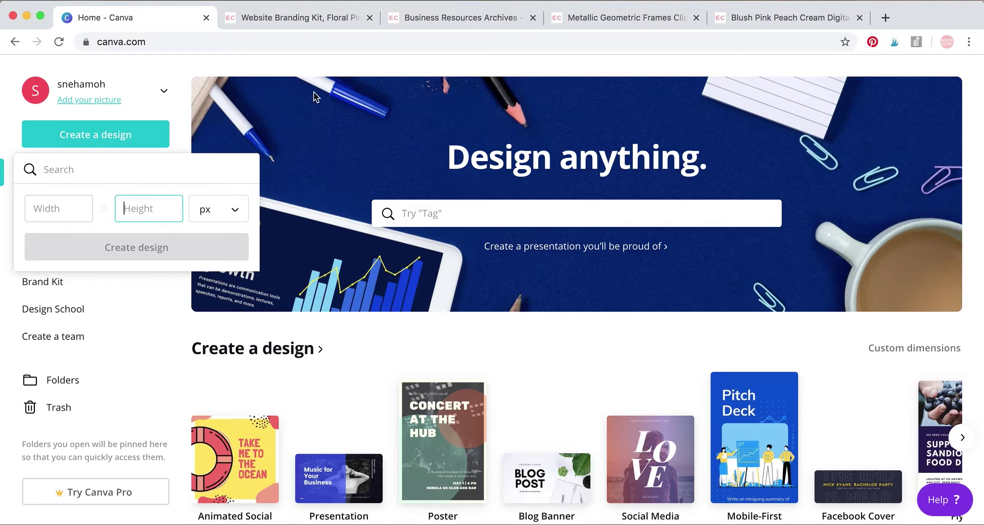
pyautogui.click(63, 208)
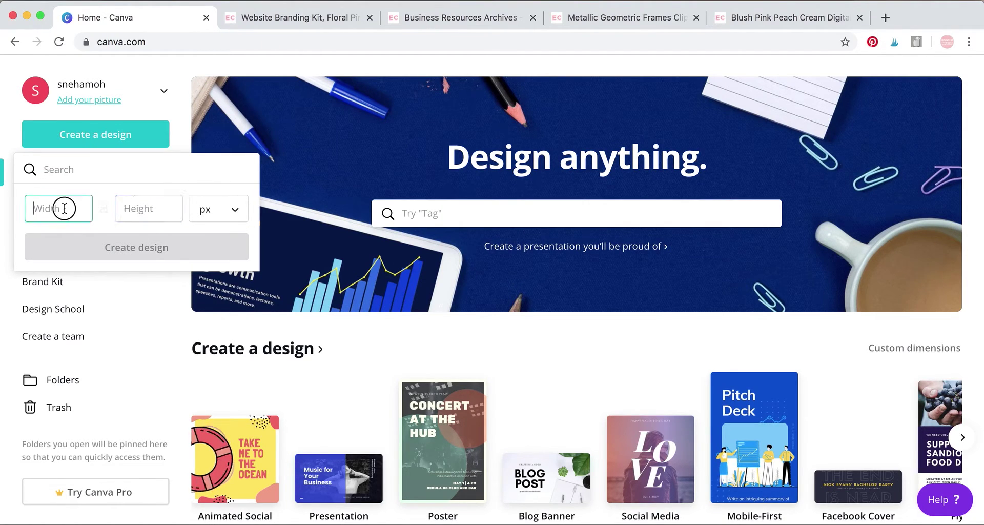
pyautogui.click(136, 209)
pyautogui.click(51, 209)
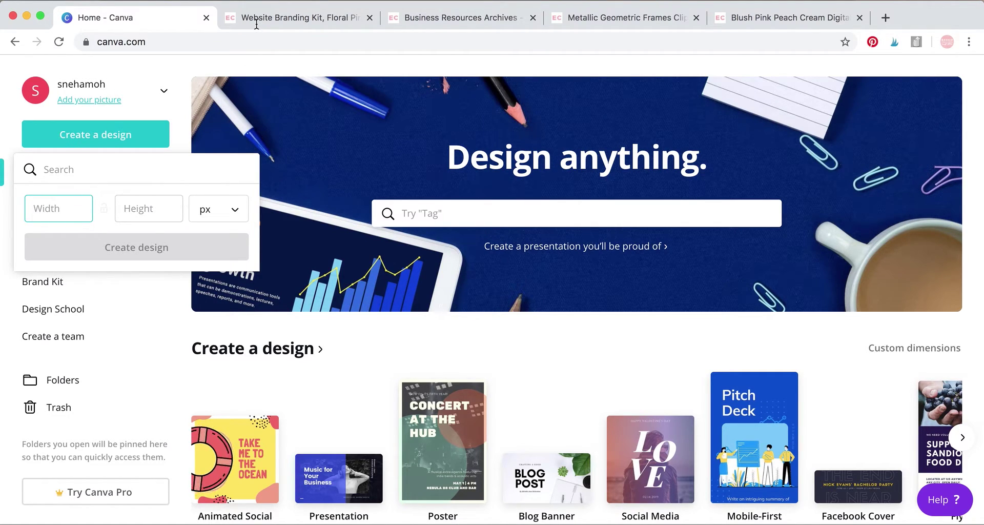
# Look up the 2732 × 656 pixel header size on the Website Branding Kit product page
pyautogui.click(258, 19)
pyautogui.scroll(-3, 822, 376)
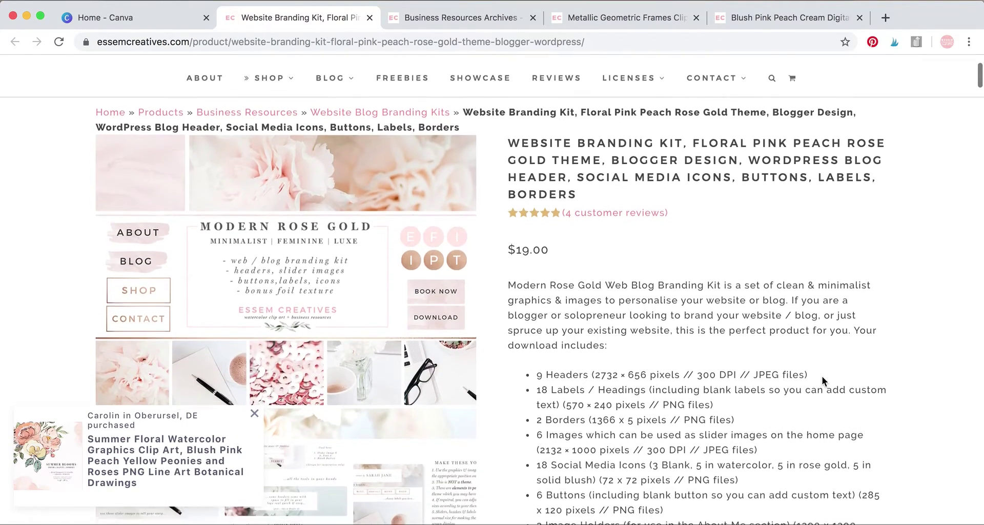
pyautogui.scroll(-3, 649, 342)
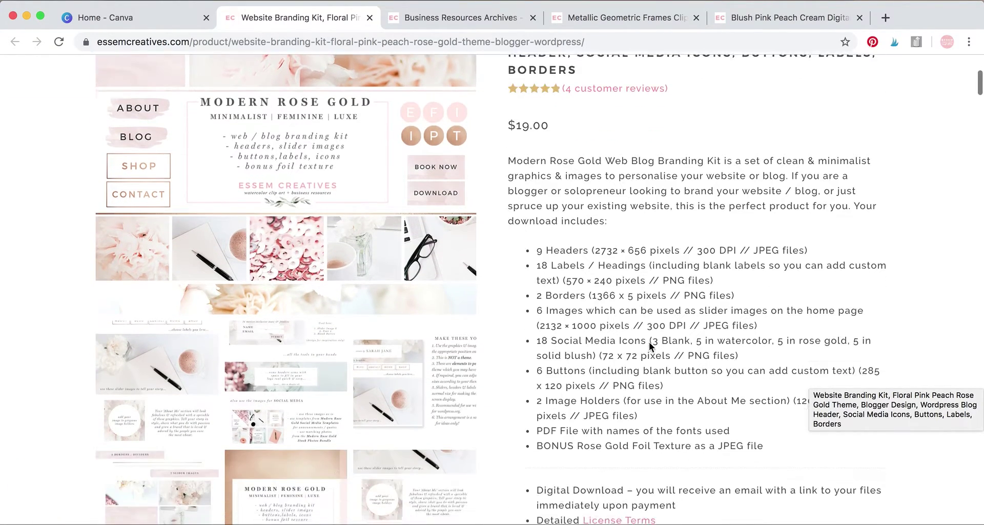
pyautogui.moveTo(595, 189)
pyautogui.mouseDown()
pyautogui.moveTo(682, 189)
pyautogui.moveTo(596, 189)
pyautogui.mouseUp()
pyautogui.click(680, 188)
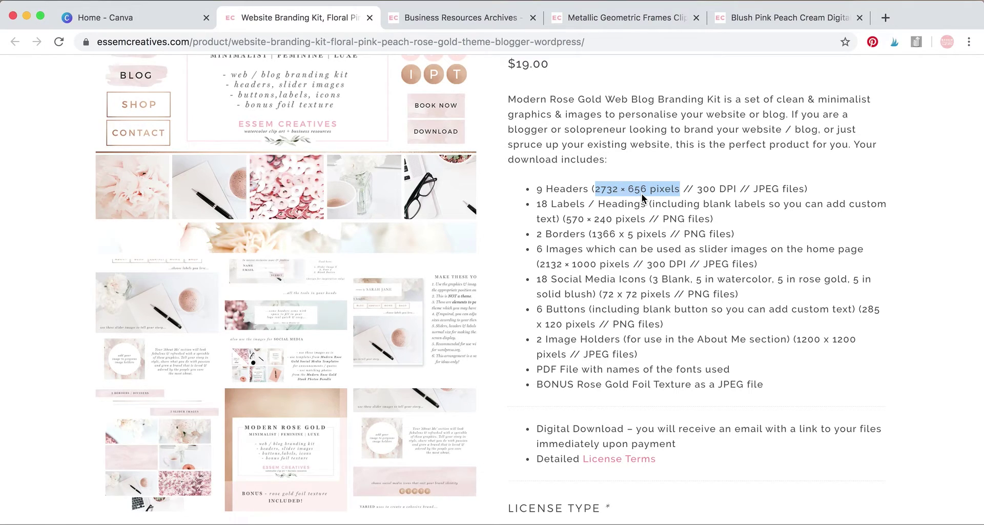
pyautogui.click(615, 195)
# Enter 2732 × 656 px as the custom size for the new Canva design
pyautogui.click(168, 25)
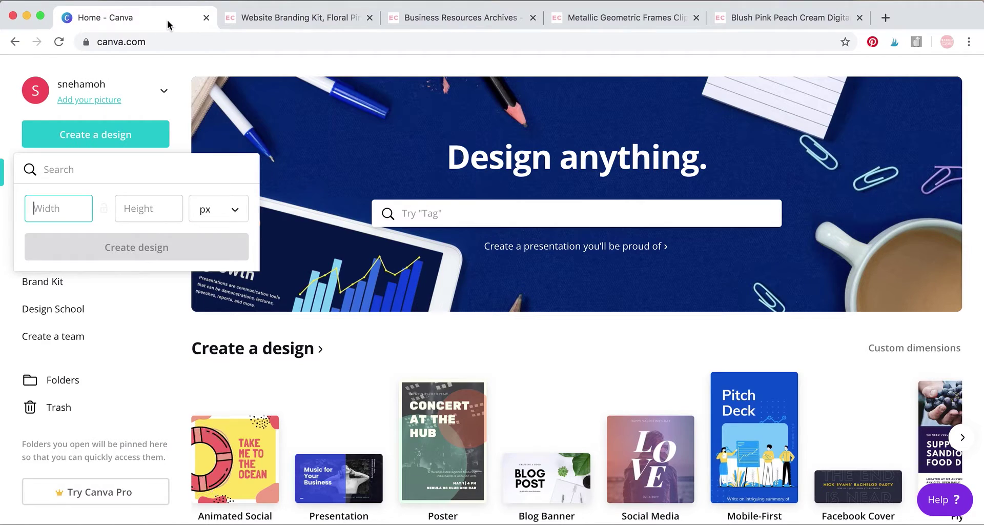
pyautogui.write('2732')
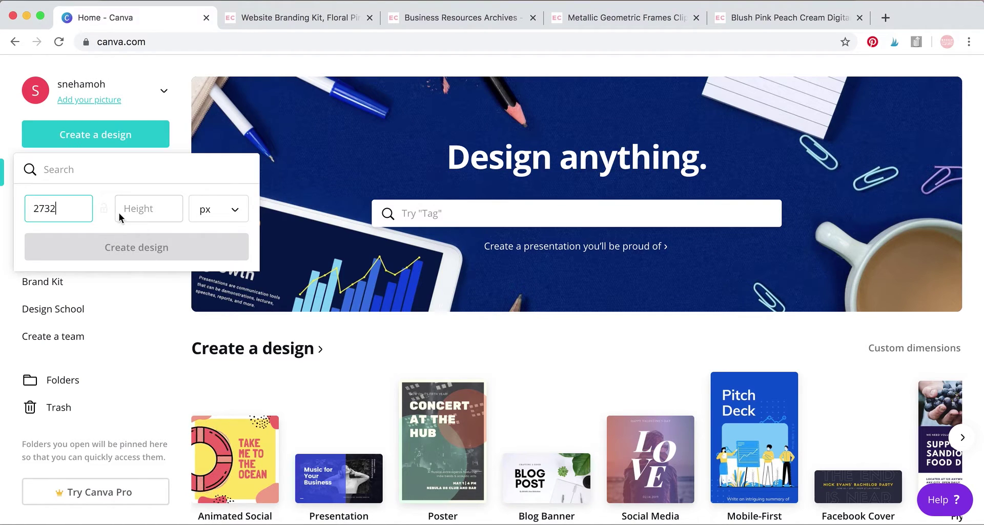
pyautogui.press('Tab')
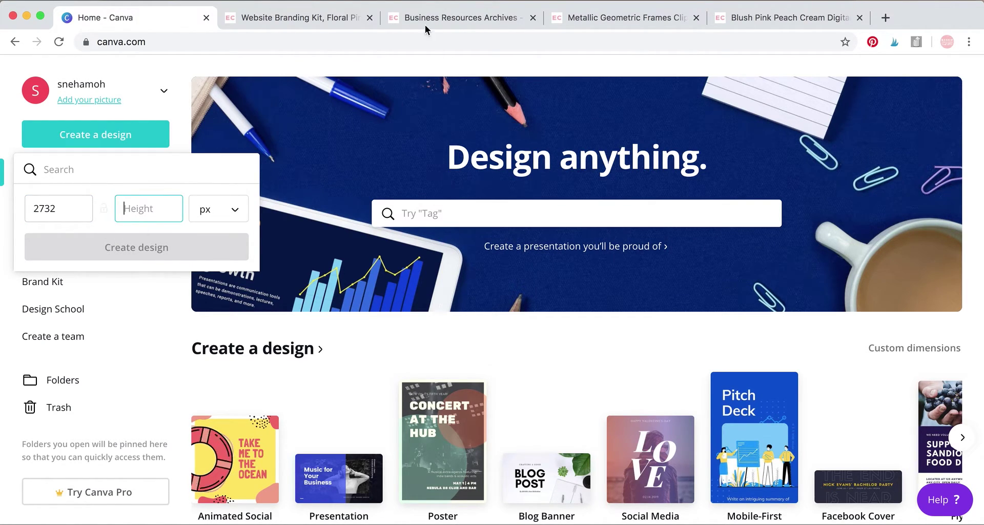
pyautogui.click(230, 218)
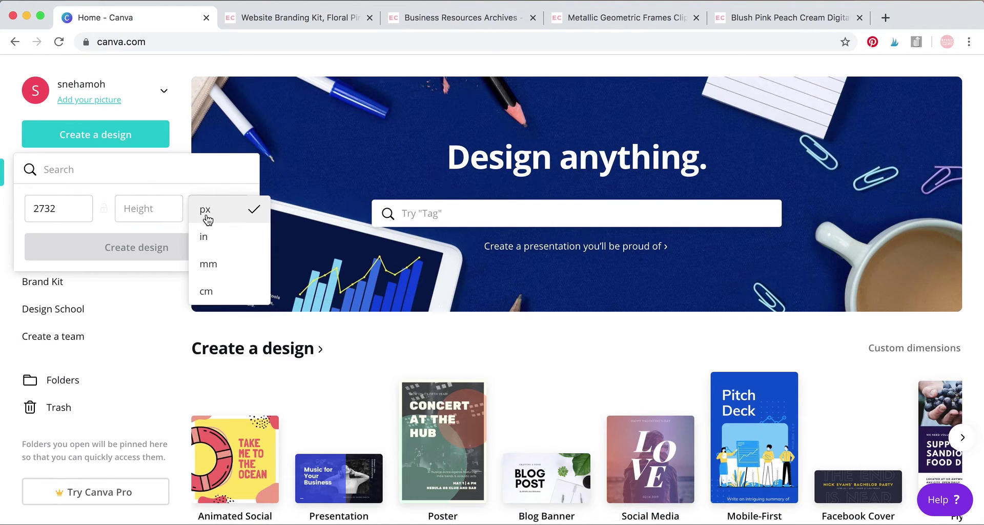
pyautogui.click(188, 181)
pyautogui.click(159, 215)
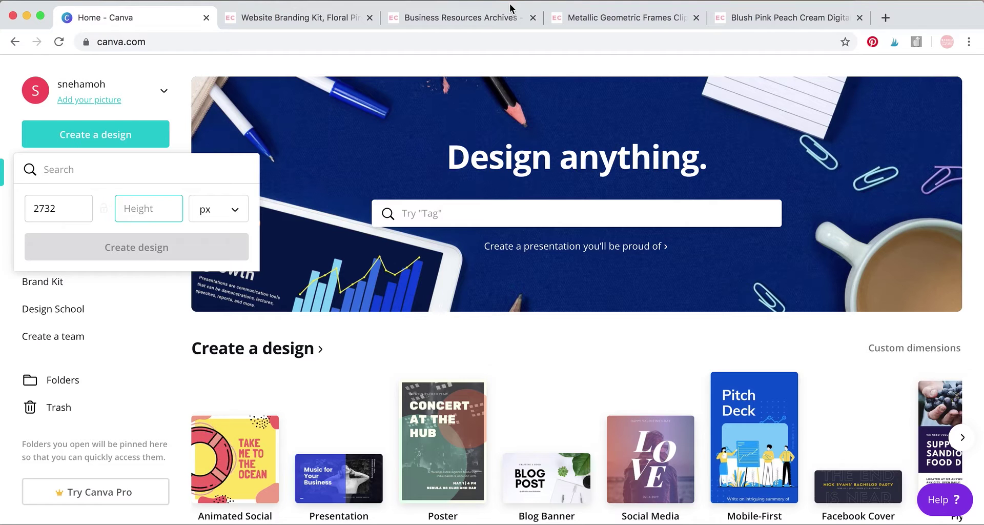
pyautogui.click(482, 16)
pyautogui.click(320, 23)
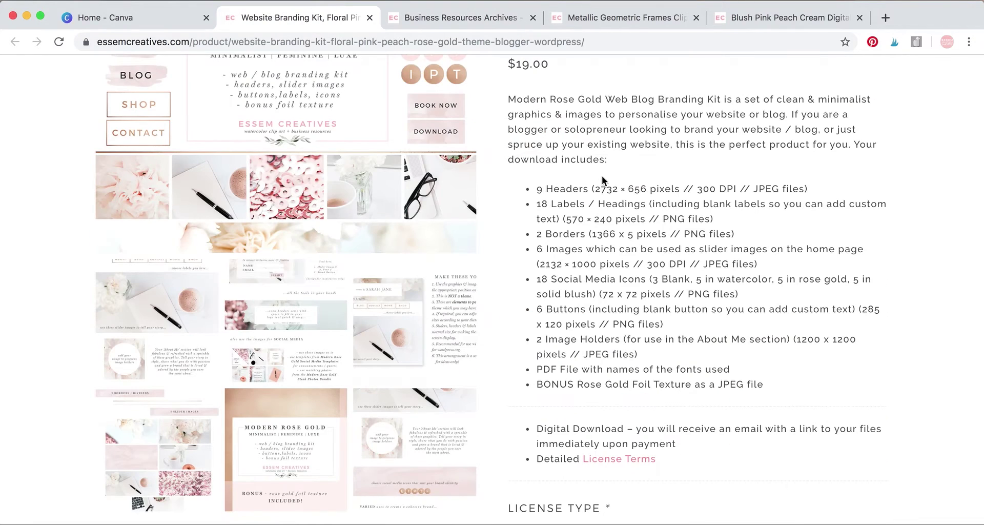
pyautogui.click(105, 21)
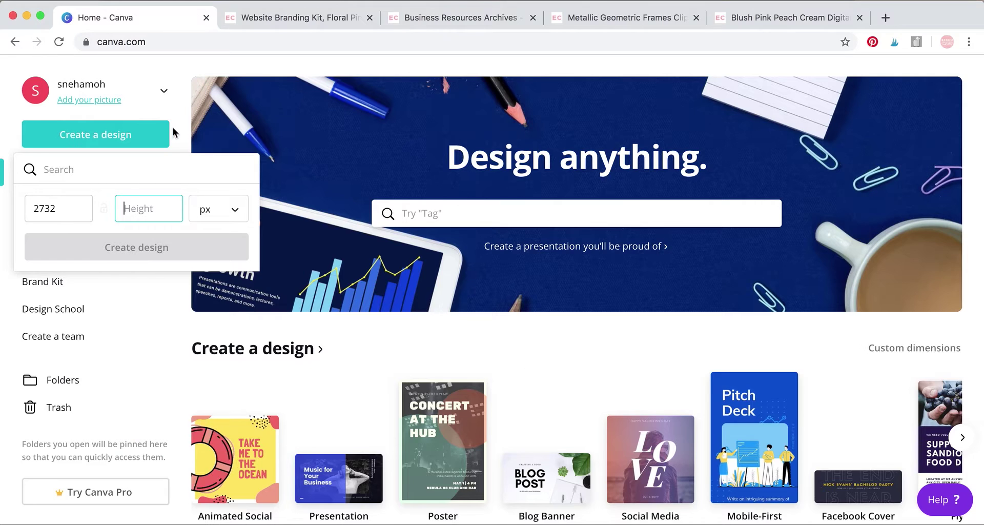
pyautogui.write('656')
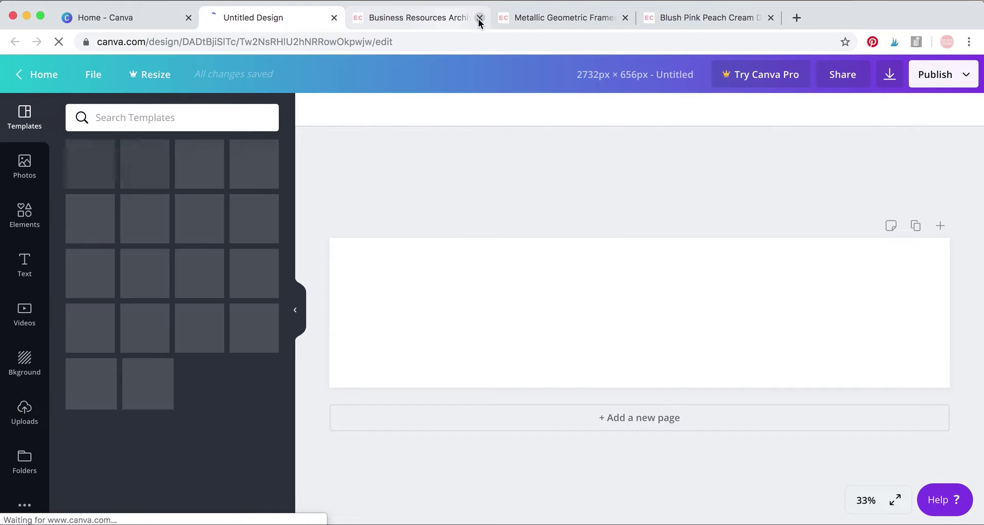
# Close the extra Essem Creatives tabs and show the Uploads library of images
pyautogui.click(479, 18)
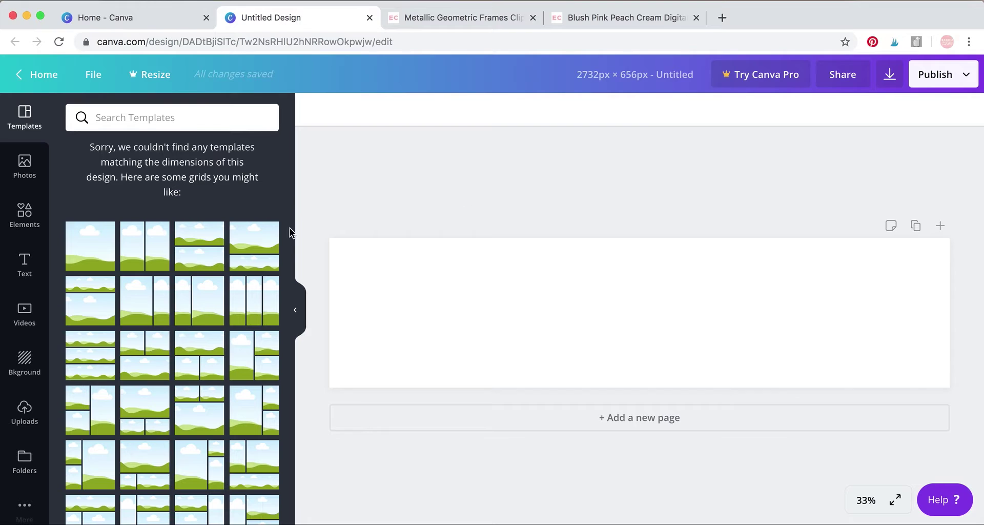
pyautogui.scroll(-1, 20, 371)
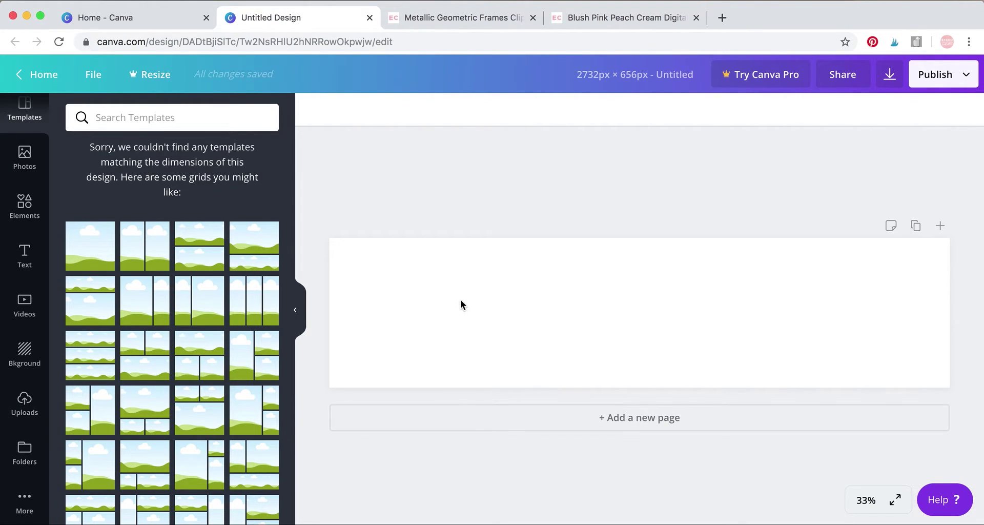
pyautogui.click(25, 410)
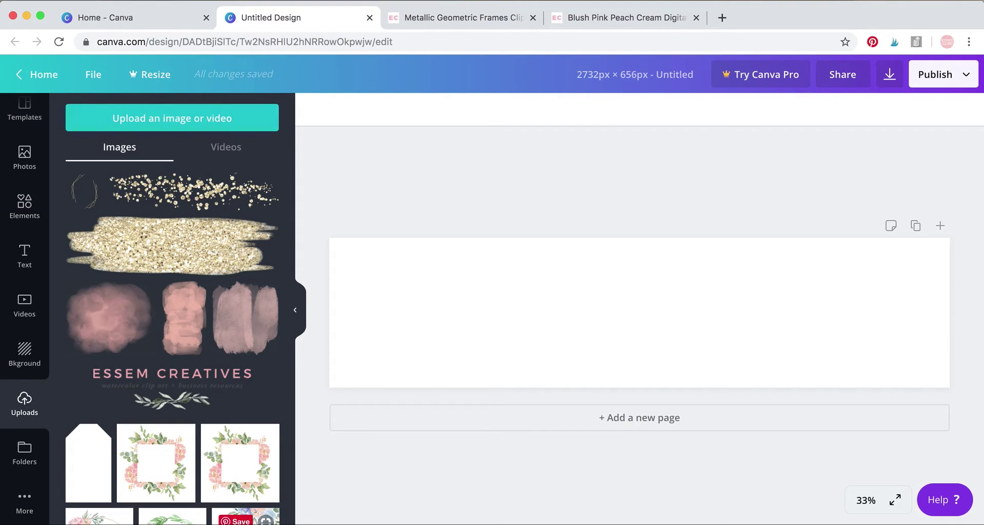
# Drag 12 Circle Texture.png from Finder's Files folder onto the Canva header
pyautogui.press('super+Tab')
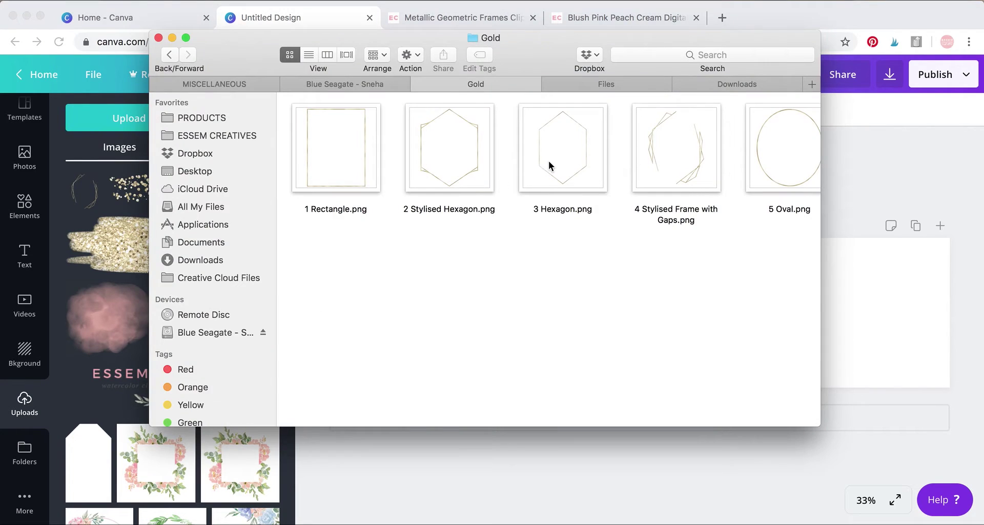
pyautogui.click(622, 89)
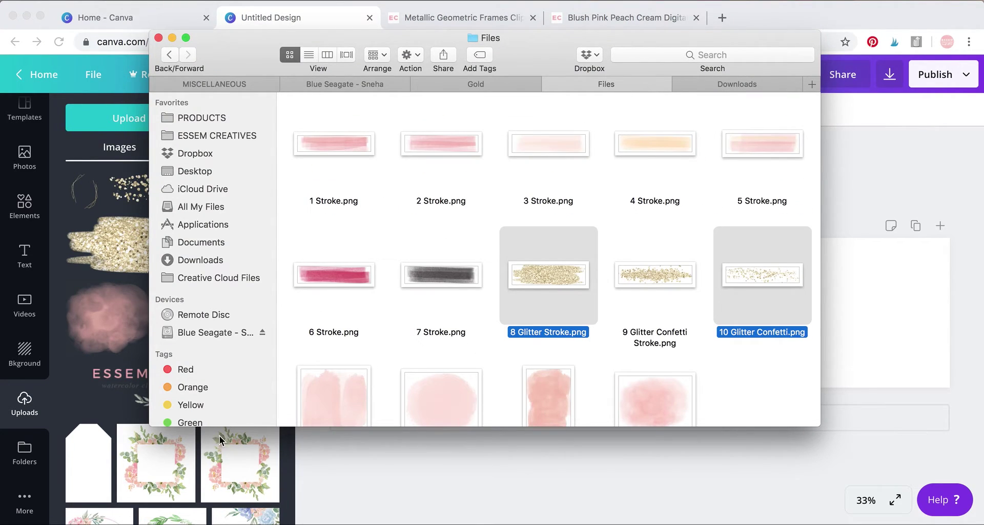
pyautogui.click(463, 234)
pyautogui.scroll(-1, 514, 232)
pyautogui.scroll(2, 518, 228)
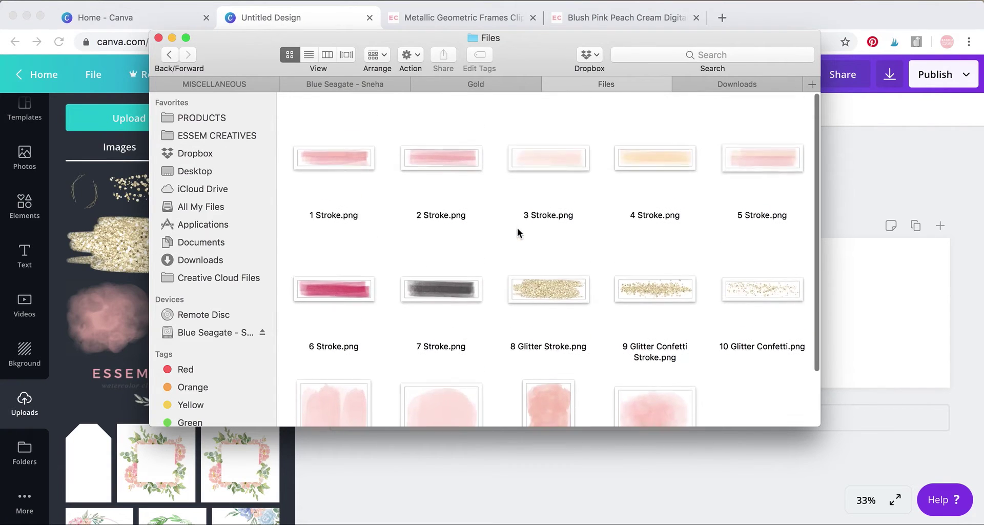
pyautogui.scroll(-2, 561, 292)
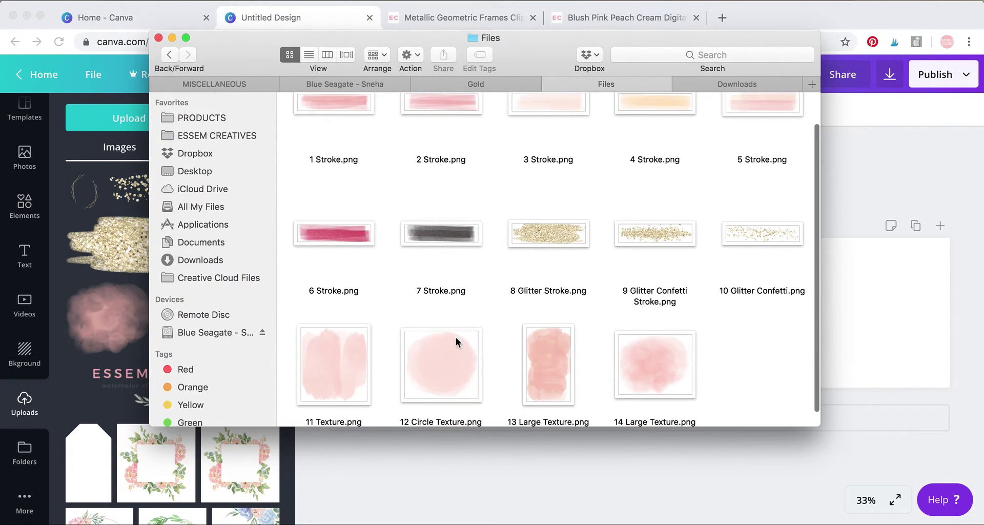
pyautogui.moveTo(456, 337); pyautogui.dragTo(903, 277)
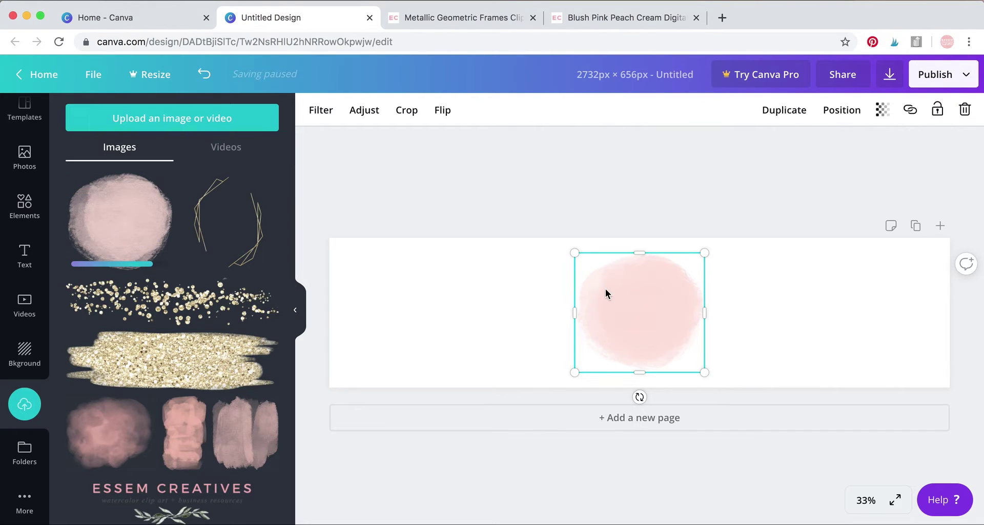
# Delete the round pink blob and move the pink brush-stroke image to the left edge
pyautogui.moveTo(641, 318); pyautogui.dragTo(484, 318)
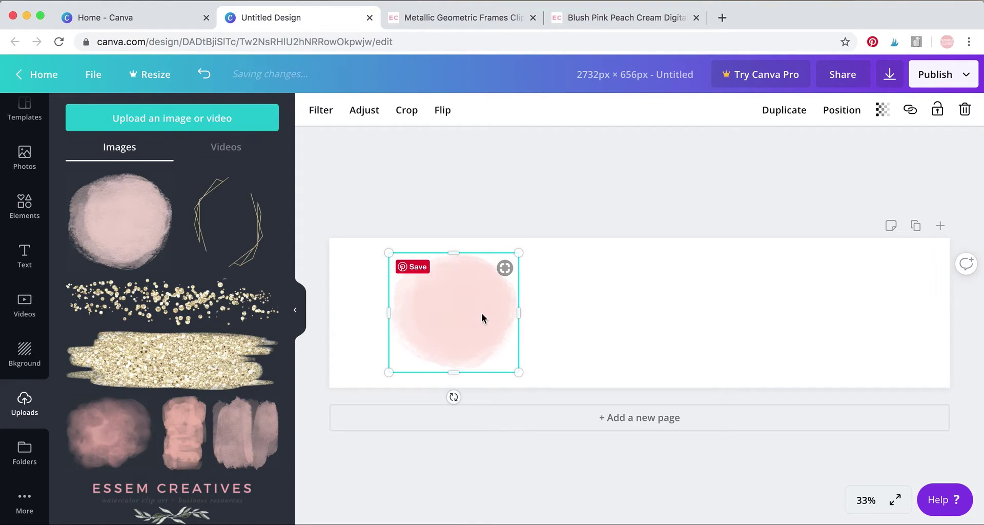
pyautogui.press('Delete')
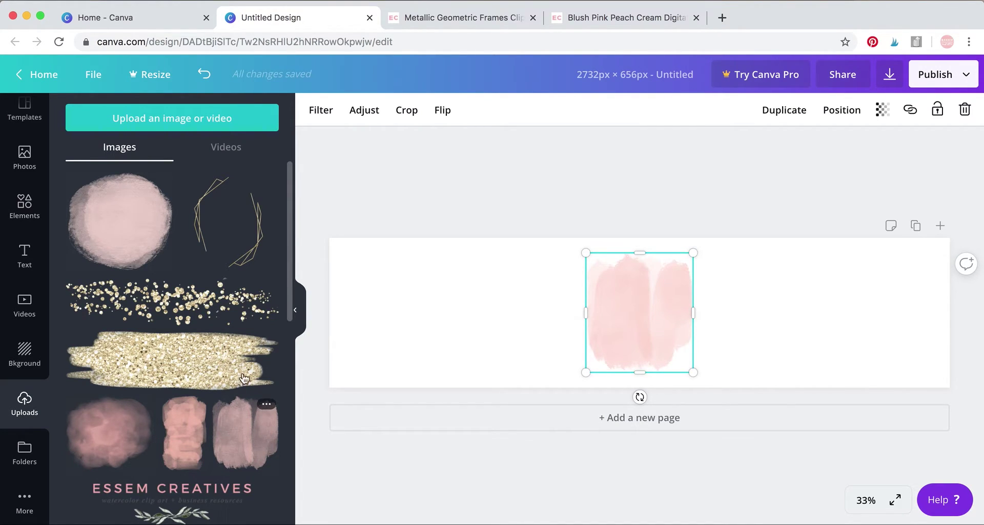
pyautogui.moveTo(626, 303); pyautogui.dragTo(376, 239)
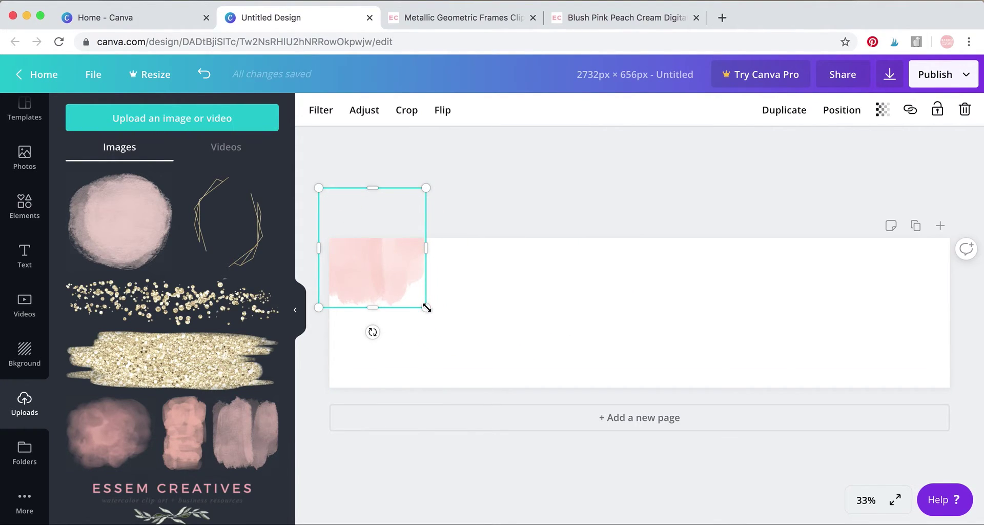
# Enlarge the brush-stroke watercolour and fit it into the top-left corner, running off the top
pyautogui.moveTo(426, 307); pyautogui.dragTo(605, 347)
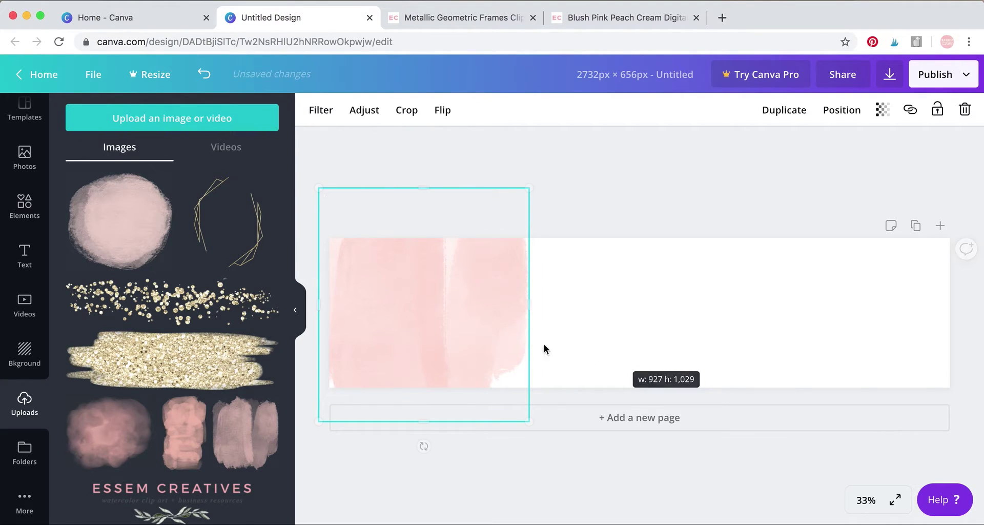
pyautogui.moveTo(476, 318); pyautogui.dragTo(471, 247)
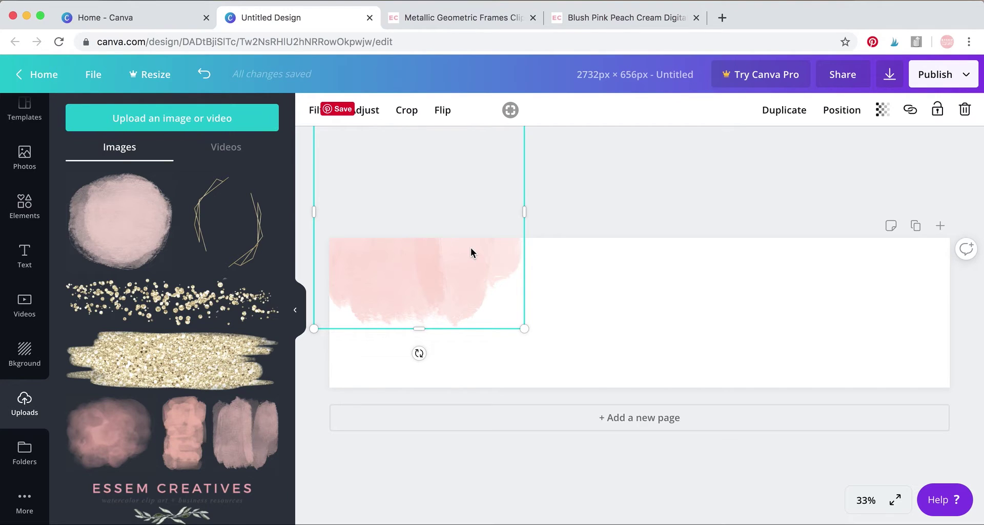
pyautogui.moveTo(524, 329); pyautogui.dragTo(597, 335)
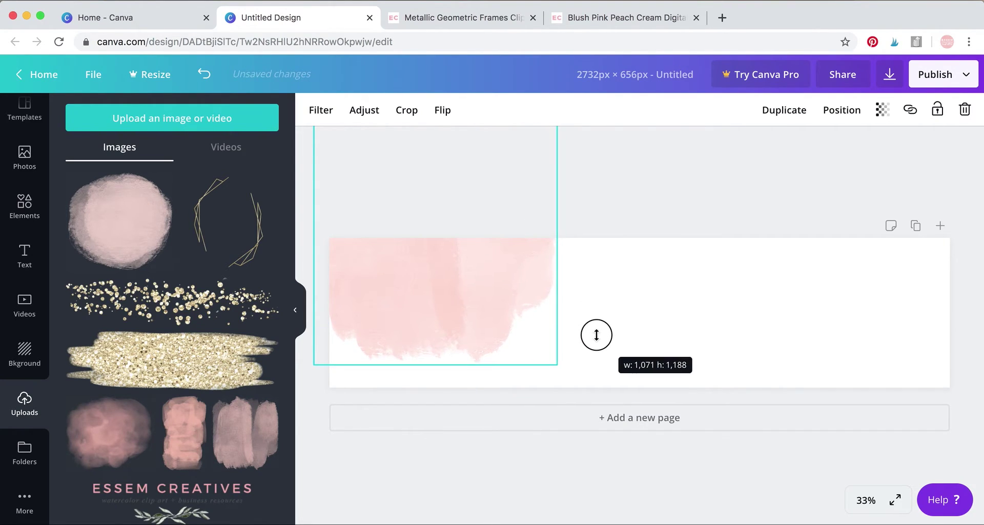
pyautogui.moveTo(523, 292); pyautogui.dragTo(522, 260)
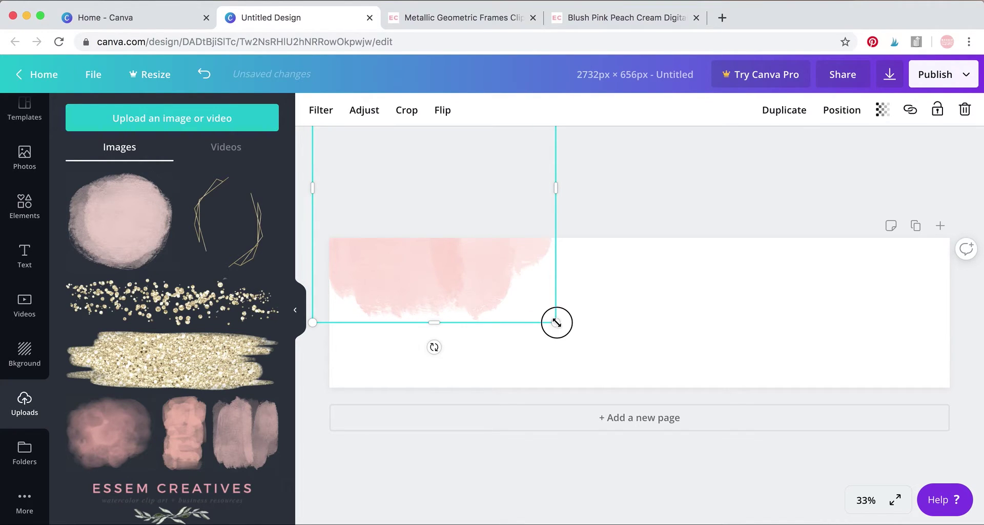
pyautogui.moveTo(557, 322); pyautogui.dragTo(539, 305)
pyautogui.moveTo(508, 263); pyautogui.dragTo(514, 279)
pyautogui.click(592, 298)
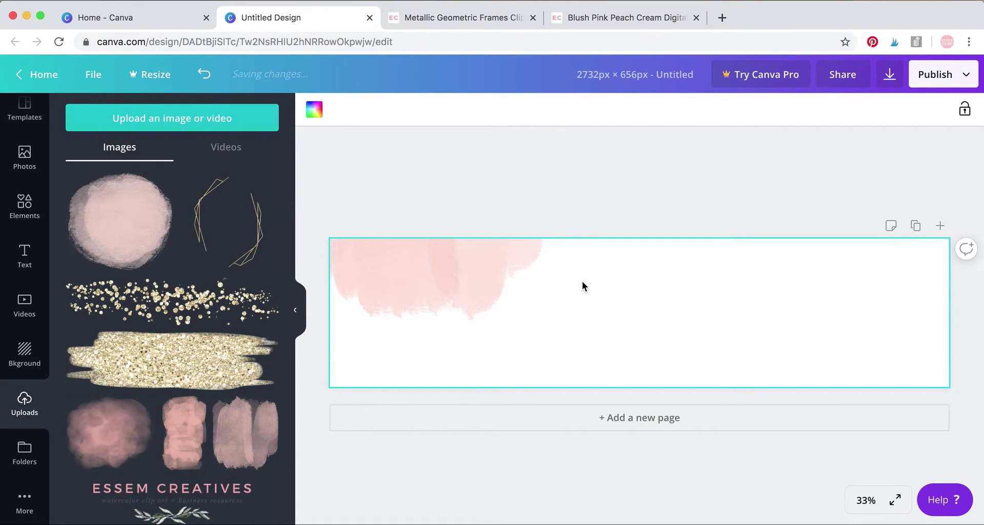
pyautogui.click(459, 265)
pyautogui.click(637, 323)
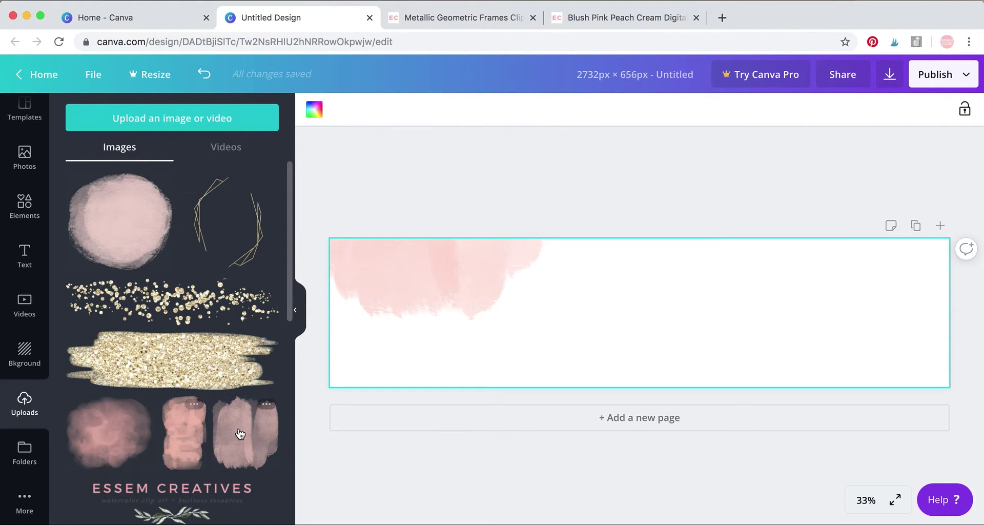
# Add the pink cloud watercolour, enlarge it, and place it in the bottom-right corner
pyautogui.click(121, 436)
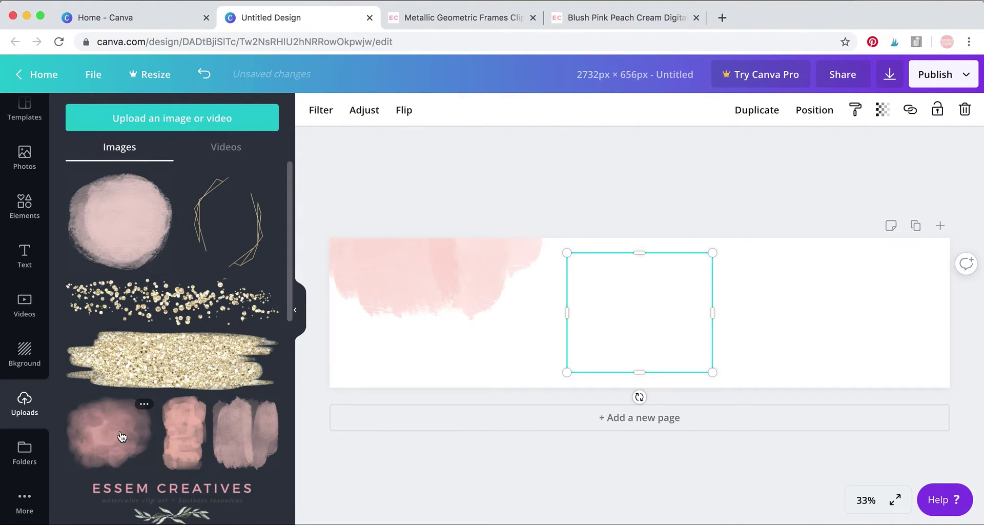
pyautogui.moveTo(713, 372); pyautogui.dragTo(920, 494)
pyautogui.moveTo(758, 301); pyautogui.dragTo(886, 367)
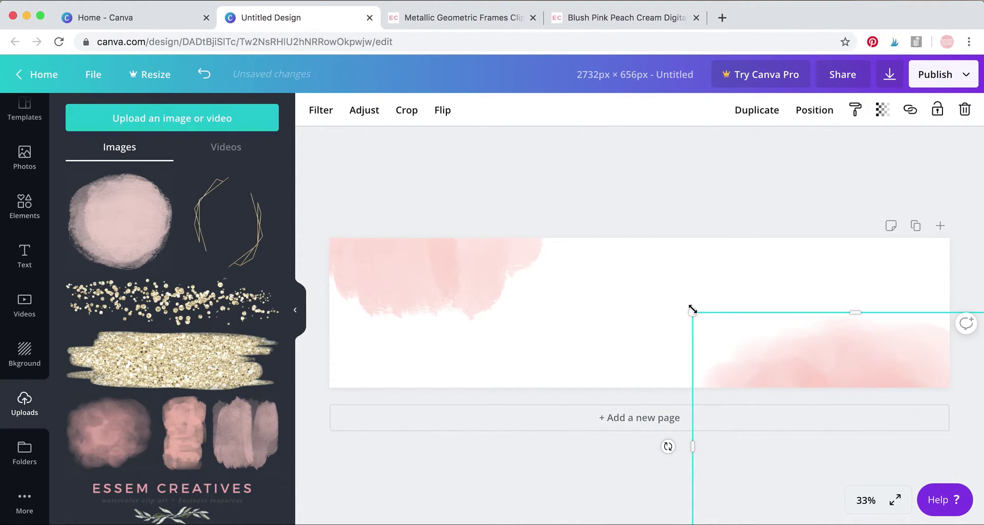
pyautogui.moveTo(693, 312); pyautogui.dragTo(683, 306)
pyautogui.moveTo(844, 340); pyautogui.dragTo(842, 355)
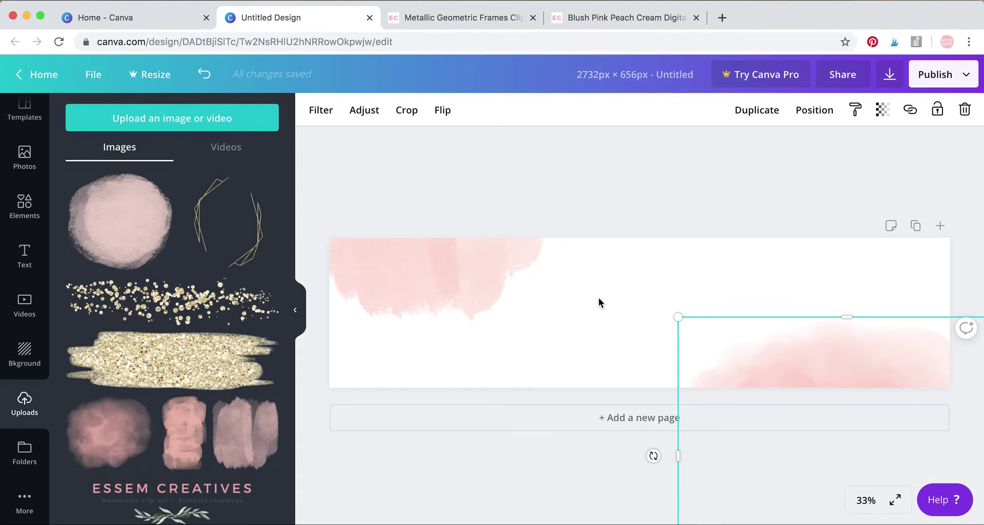
pyautogui.click(599, 297)
# Add another pink watercolour, enlarge it, and place it at the top-right
pyautogui.click(195, 432)
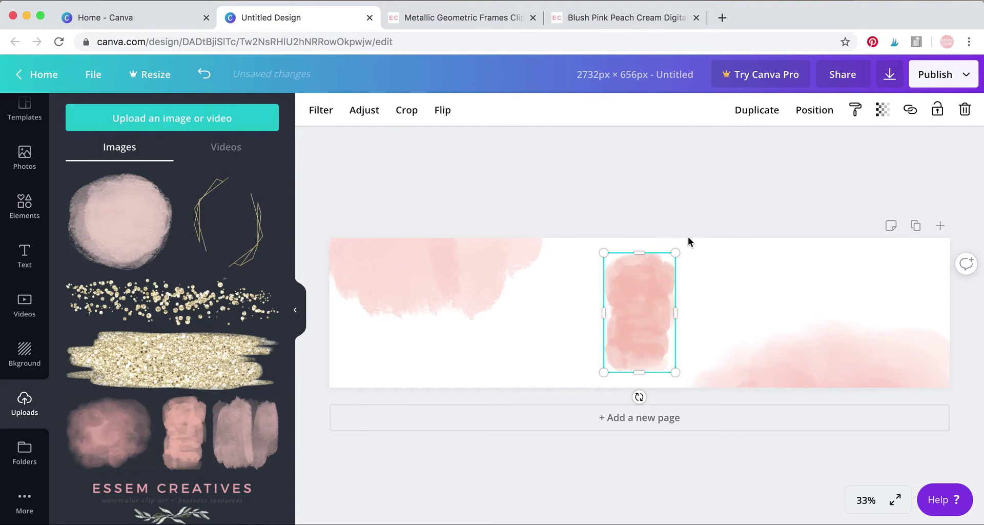
pyautogui.moveTo(675, 254); pyautogui.dragTo(810, 41)
pyautogui.moveTo(603, 375); pyautogui.dragTo(564, 413)
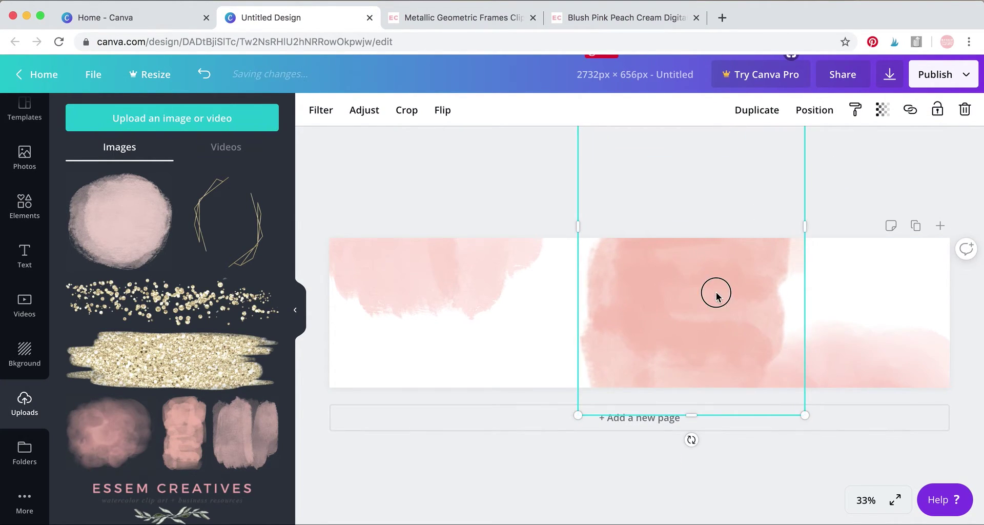
pyautogui.moveTo(714, 292); pyautogui.dragTo(892, 209)
pyautogui.moveTo(893, 267); pyautogui.dragTo(894, 250)
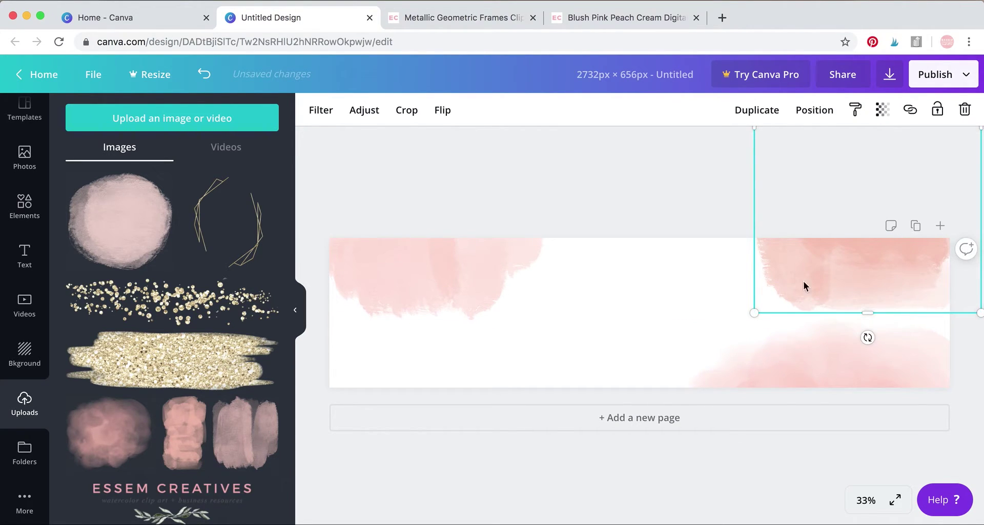
pyautogui.click(782, 271)
# Set the top-right watercolour's transparency to 74
pyautogui.click(845, 271)
pyautogui.click(883, 113)
pyautogui.moveTo(853, 146); pyautogui.dragTo(833, 148)
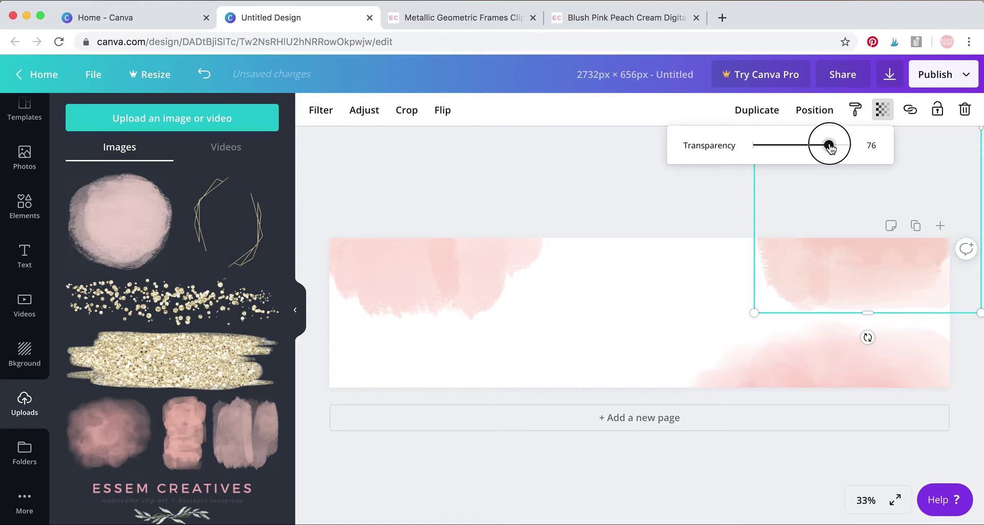
pyautogui.moveTo(832, 149); pyautogui.dragTo(829, 149)
pyautogui.click(676, 263)
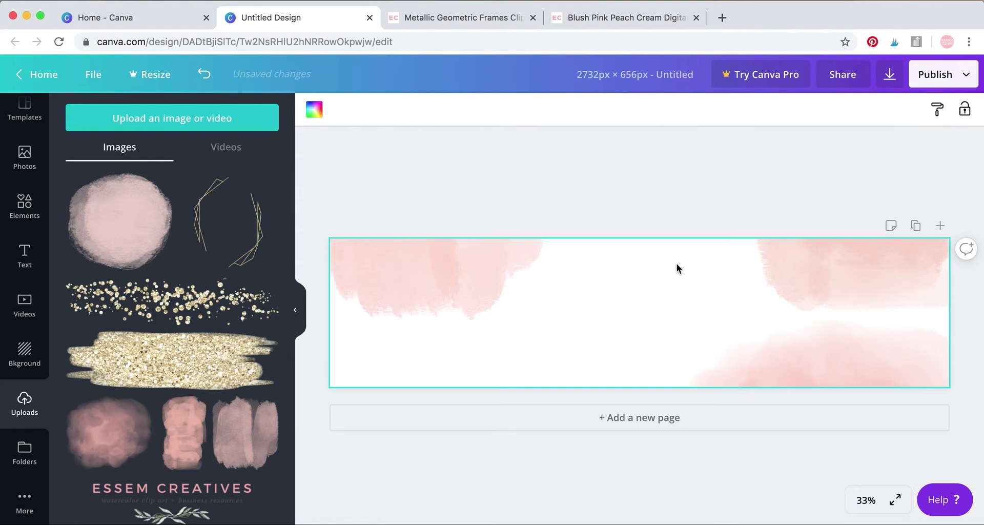
pyautogui.click(801, 270)
# Duplicate the bottom-right watercolour and place the copy at the top centre
pyautogui.click(782, 377)
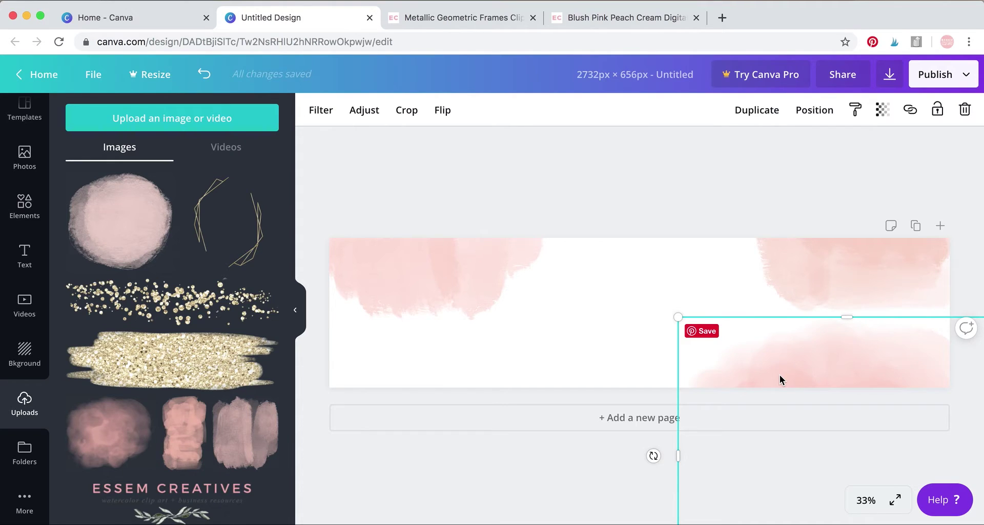
pyautogui.click(632, 288)
pyautogui.click(804, 362)
pyautogui.click(757, 110)
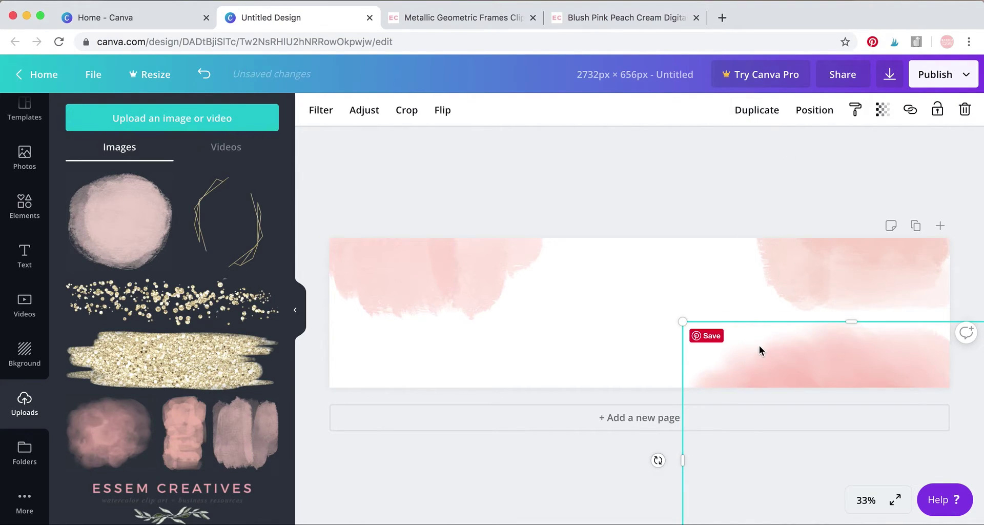
pyautogui.moveTo(796, 364); pyautogui.dragTo(680, 220)
pyautogui.moveTo(851, 298); pyautogui.dragTo(791, 261)
pyautogui.moveTo(725, 233); pyautogui.dragTo(732, 247)
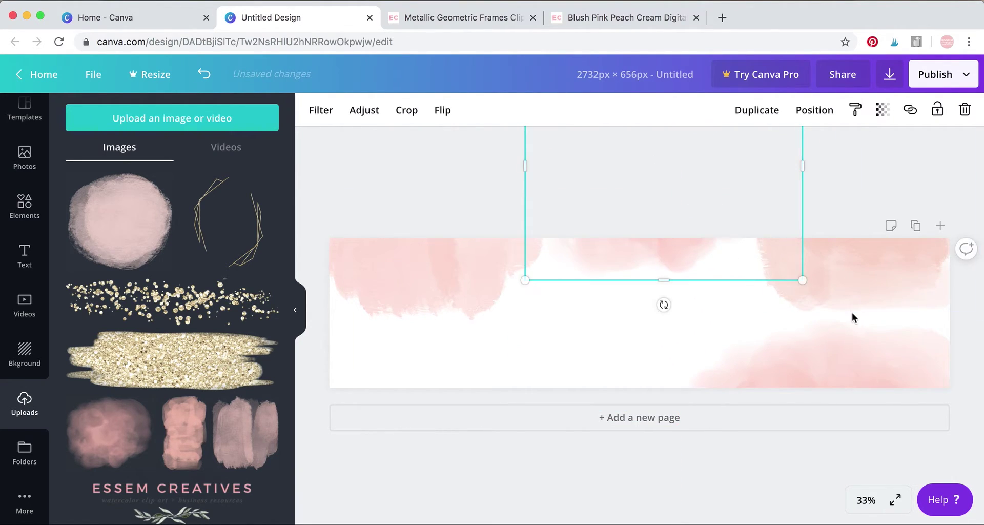
pyautogui.moveTo(802, 280); pyautogui.dragTo(821, 294)
pyautogui.moveTo(744, 252); pyautogui.dragTo(736, 244)
pyautogui.click(610, 328)
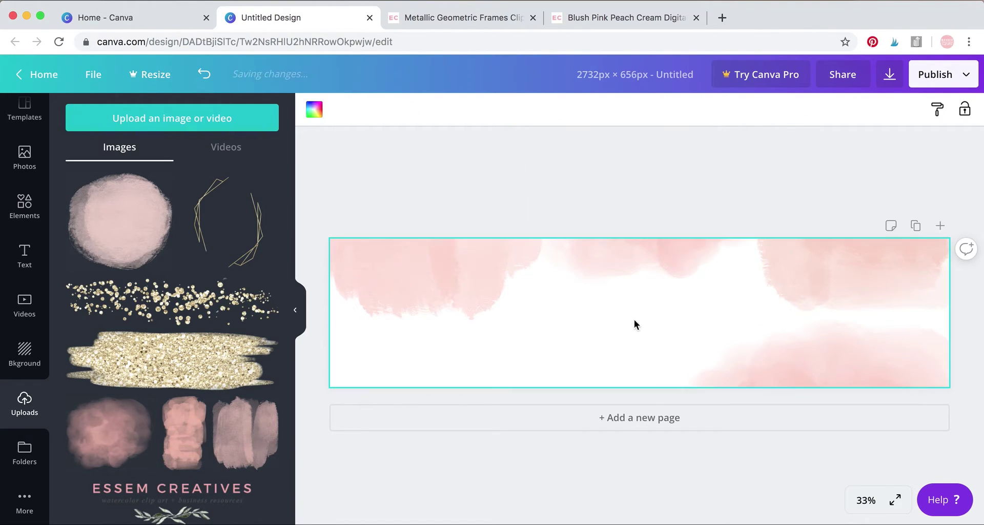
# Duplicate the top-right watercolour, move the copy to the bottom-left, and set transparency 72
pyautogui.click(878, 265)
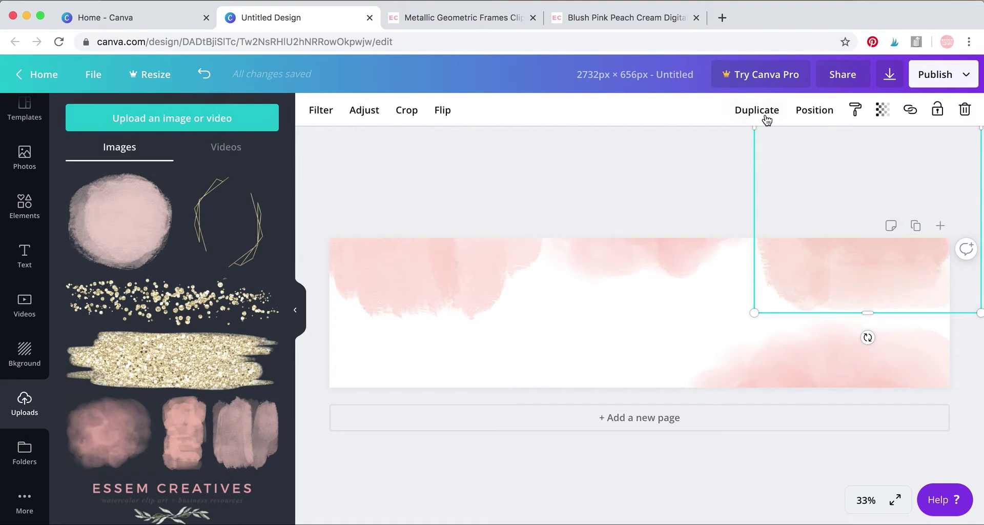
pyautogui.click(767, 119)
pyautogui.moveTo(812, 216); pyautogui.dragTo(440, 489)
pyautogui.moveTo(501, 260); pyautogui.dragTo(417, 387)
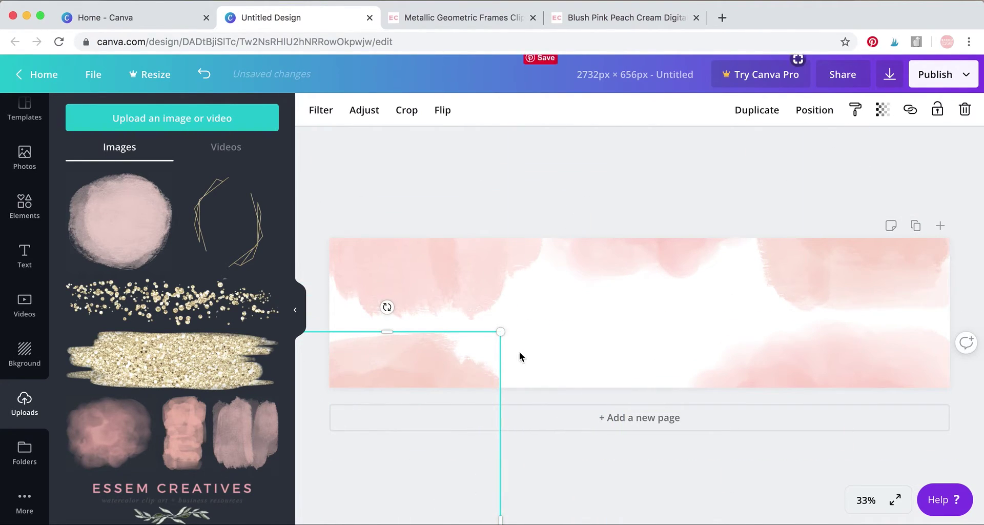
pyautogui.moveTo(487, 374); pyautogui.dragTo(487, 374)
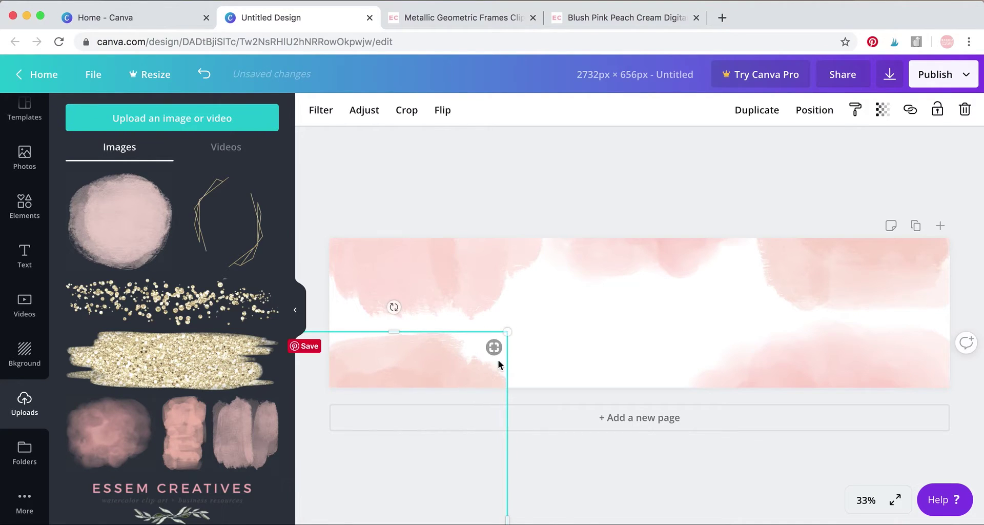
pyautogui.click(880, 119)
pyautogui.moveTo(827, 147); pyautogui.dragTo(826, 147)
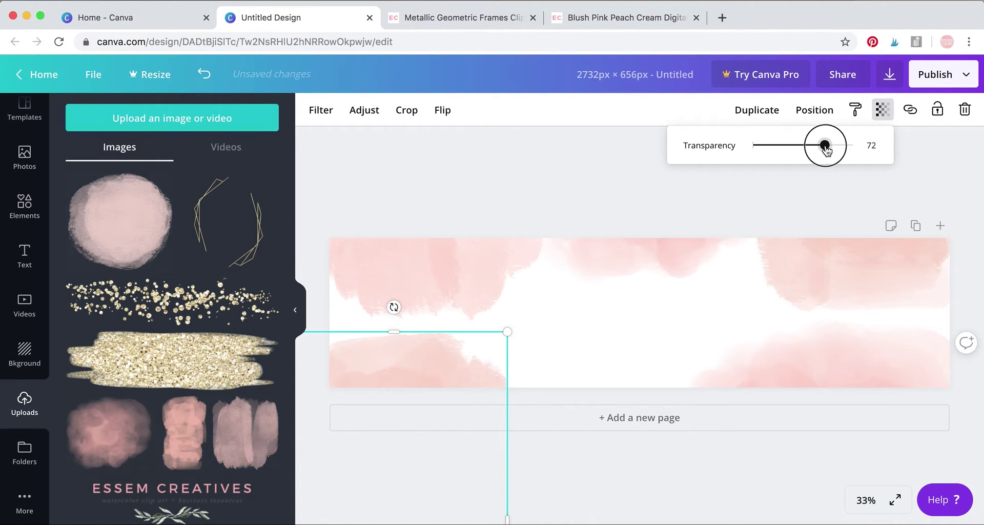
pyautogui.click(648, 251)
pyautogui.moveTo(450, 296); pyautogui.dragTo(488, 286)
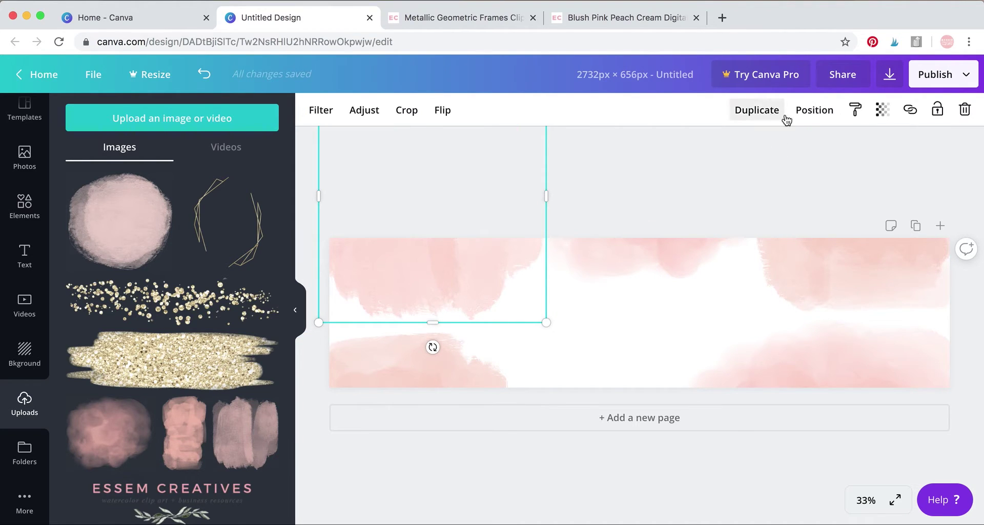
# Duplicate another watercolour piece, move it down toward the bottom centre, and narrow it slightly
pyautogui.click(748, 119)
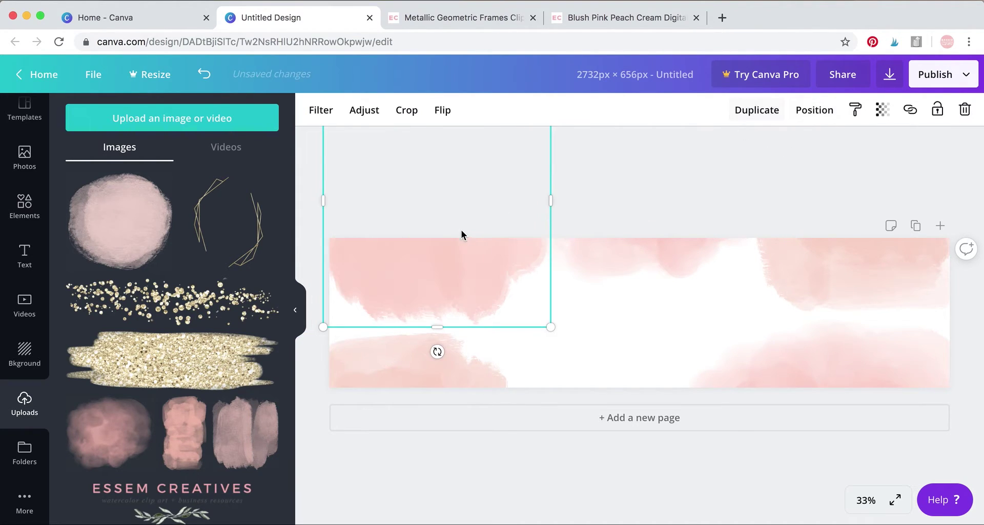
pyautogui.moveTo(461, 230); pyautogui.dragTo(655, 470)
pyautogui.moveTo(661, 380); pyautogui.dragTo(634, 409)
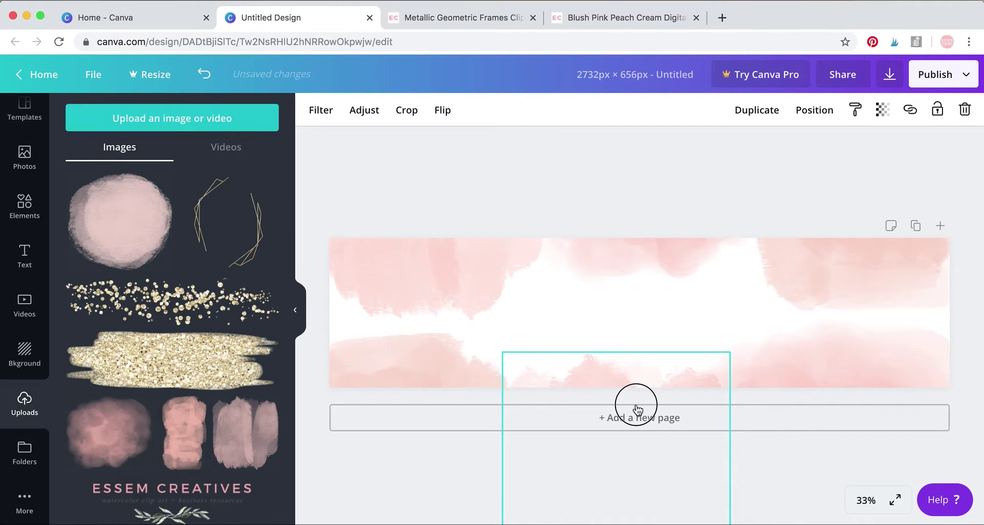
pyautogui.moveTo(734, 351); pyautogui.dragTo(703, 364)
pyautogui.click(669, 315)
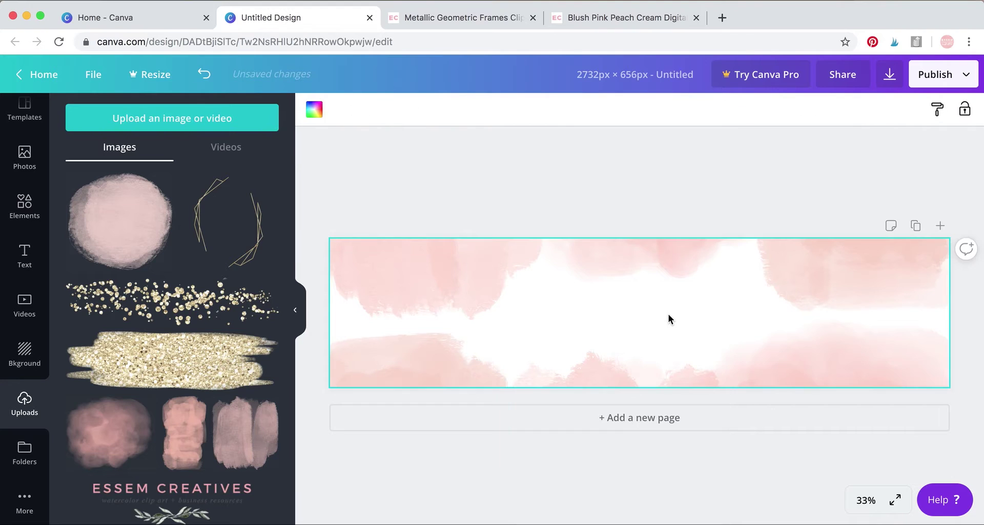
# Drag 10 Glitter Confetti.png from Finder onto the header, shrink it, and align it to the top edge
pyautogui.press('super+Tab')
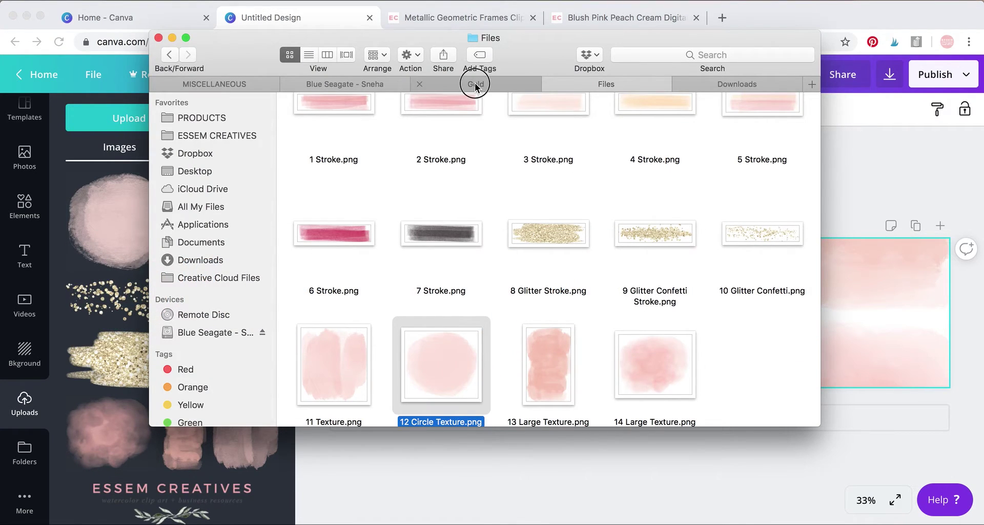
pyautogui.click(474, 84)
pyautogui.click(591, 84)
pyautogui.moveTo(733, 236); pyautogui.dragTo(872, 302)
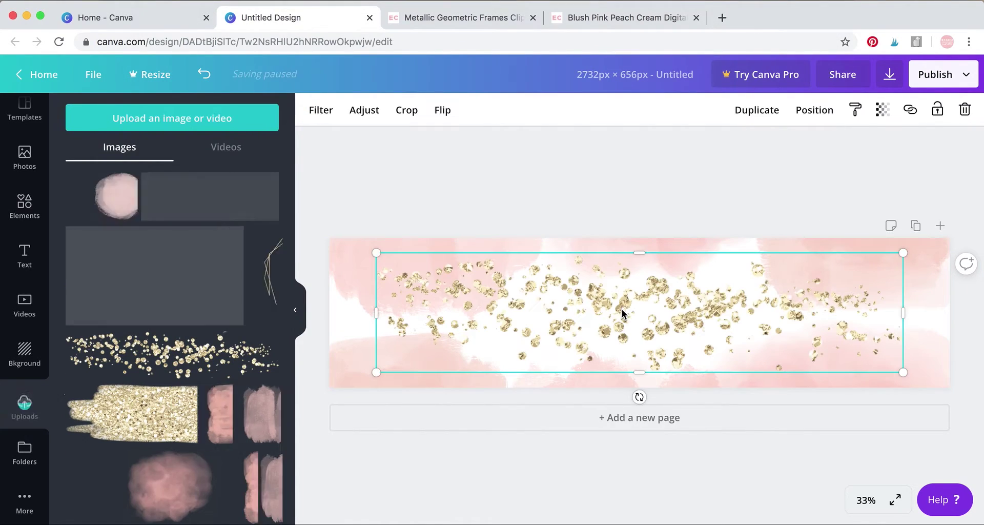
pyautogui.moveTo(904, 372); pyautogui.dragTo(648, 312)
pyautogui.moveTo(590, 291); pyautogui.dragTo(639, 240)
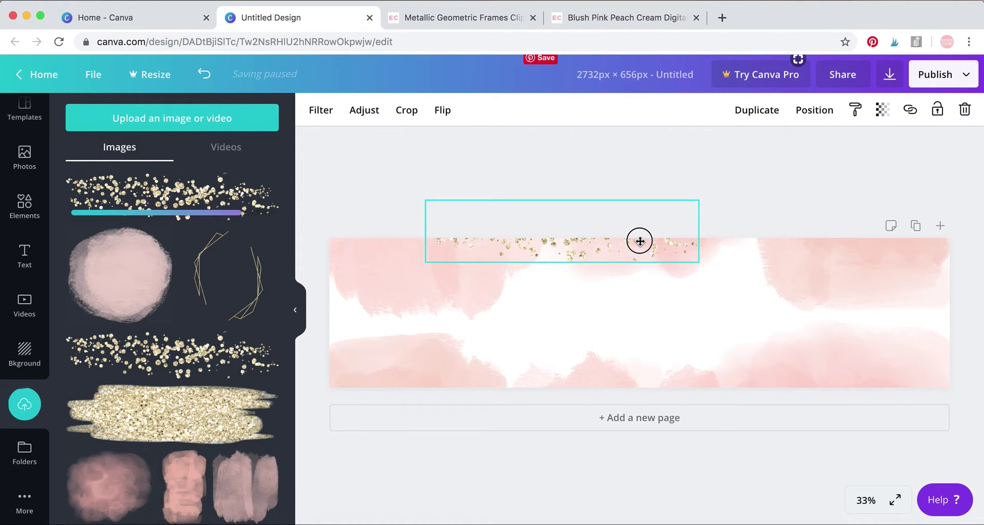
pyautogui.click(640, 314)
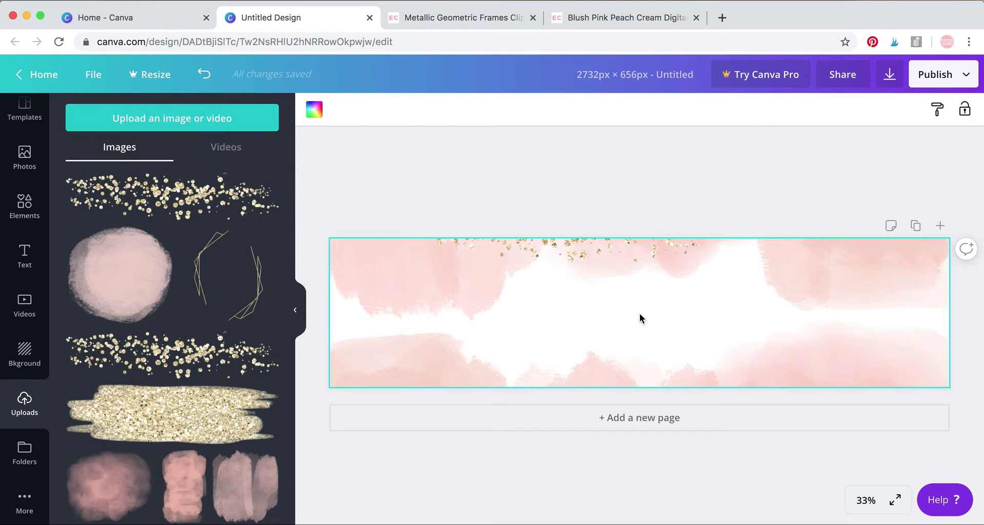
# Add a smaller glitter strip along the bottom right, tilted about -3°, plus the gold geometric frame
pyautogui.click(222, 201)
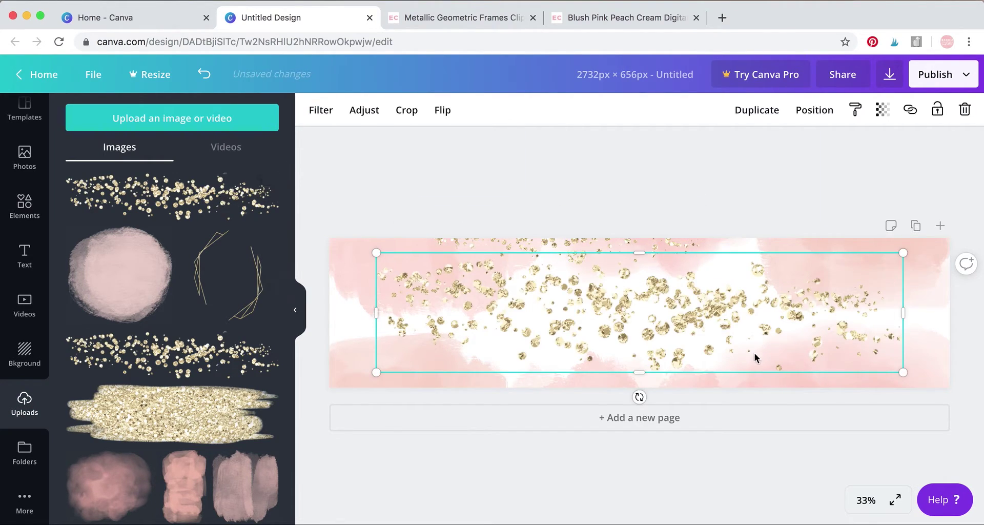
pyautogui.moveTo(911, 375); pyautogui.dragTo(648, 319)
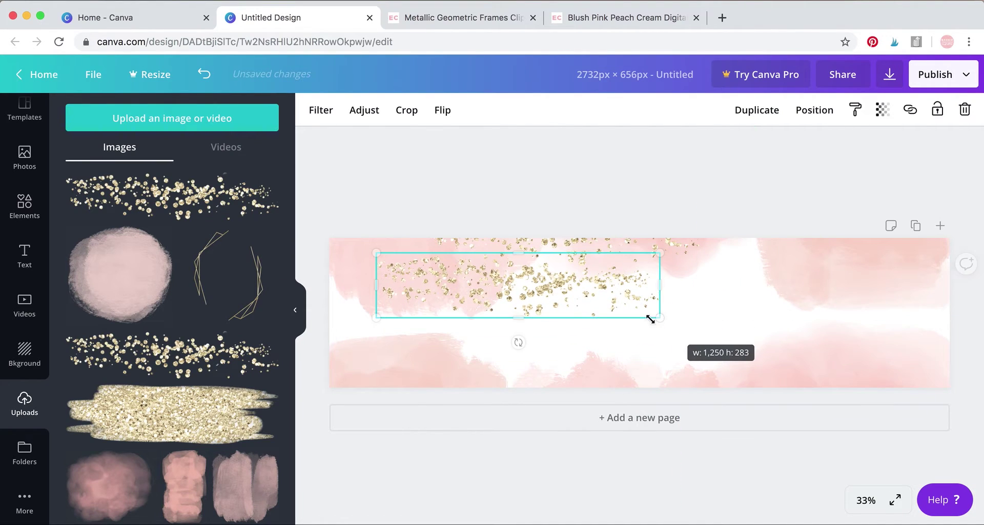
pyautogui.moveTo(589, 305); pyautogui.dragTo(853, 406)
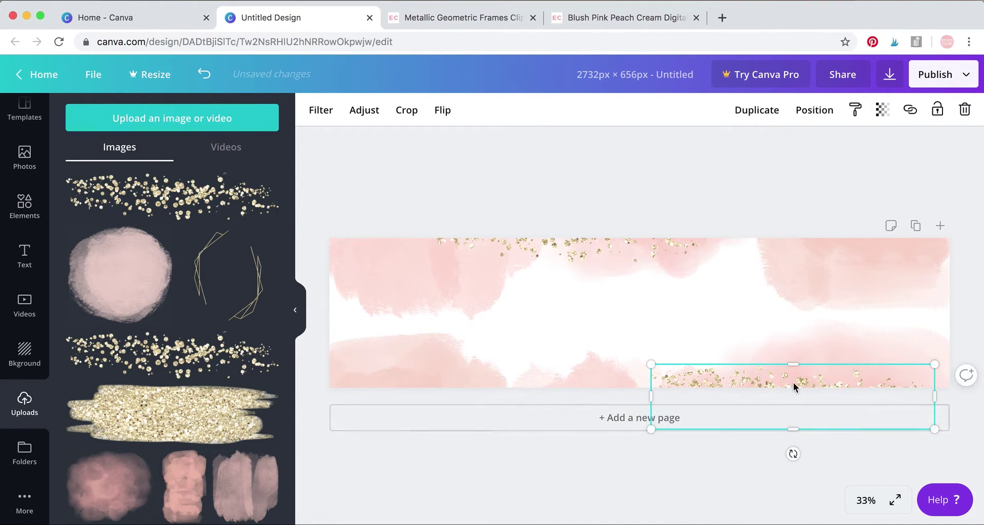
pyautogui.moveTo(785, 379); pyautogui.dragTo(782, 380)
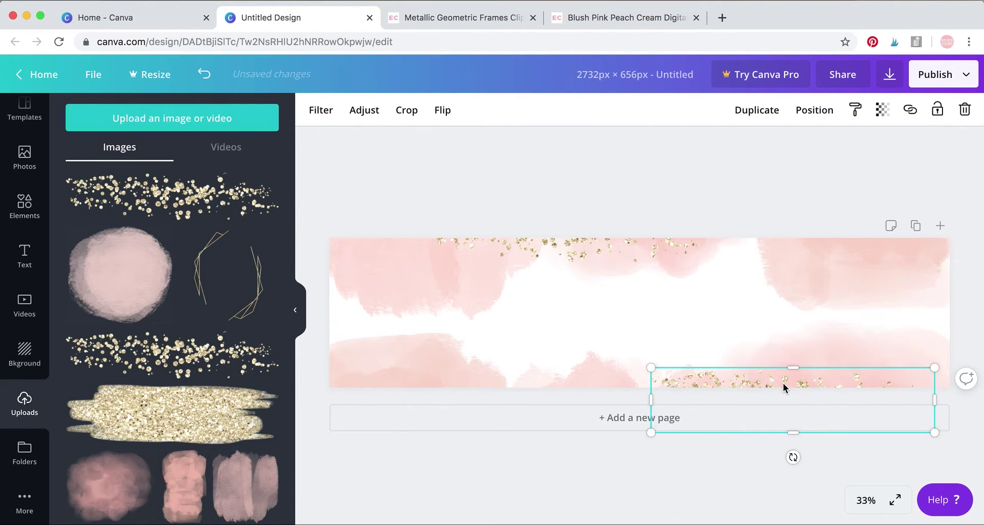
pyautogui.moveTo(780, 378)
pyautogui.mouseDown()
pyautogui.moveTo(739, 367)
pyautogui.moveTo(777, 380)
pyautogui.mouseUp()
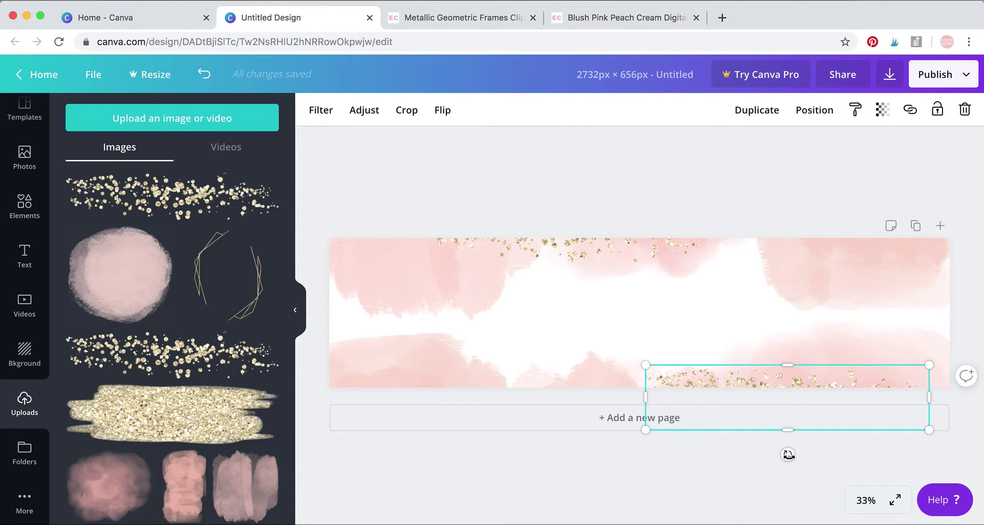
pyautogui.moveTo(787, 456)
pyautogui.mouseDown()
pyautogui.moveTo(776, 455)
pyautogui.moveTo(792, 455)
pyautogui.mouseUp()
pyautogui.click(228, 276)
# Enlarge the gold geometric frame and rotate it about 45° to overhang the top-left corner
pyautogui.moveTo(640, 314); pyautogui.dragTo(431, 301)
pyautogui.moveTo(488, 356); pyautogui.dragTo(622, 417)
pyautogui.moveTo(514, 330); pyautogui.dragTo(437, 241)
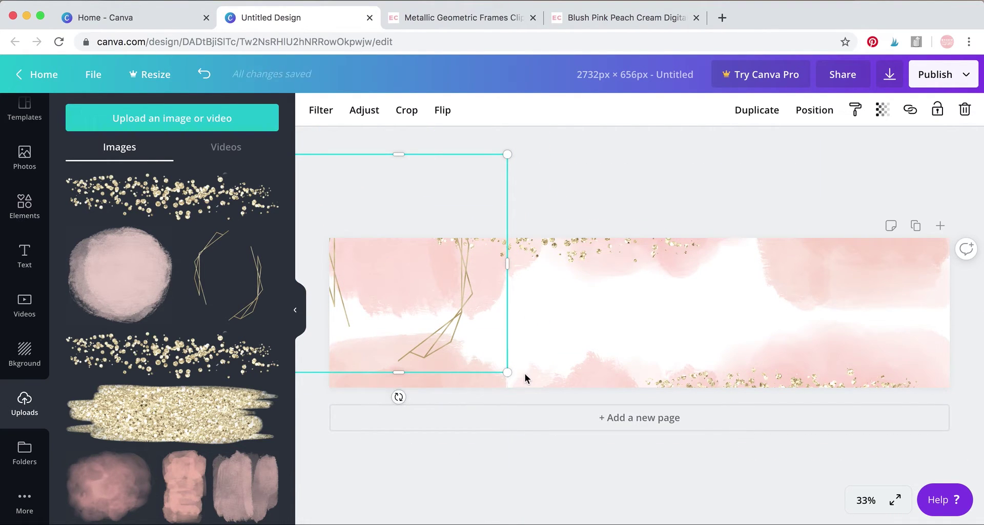
pyautogui.moveTo(503, 373); pyautogui.dragTo(645, 412)
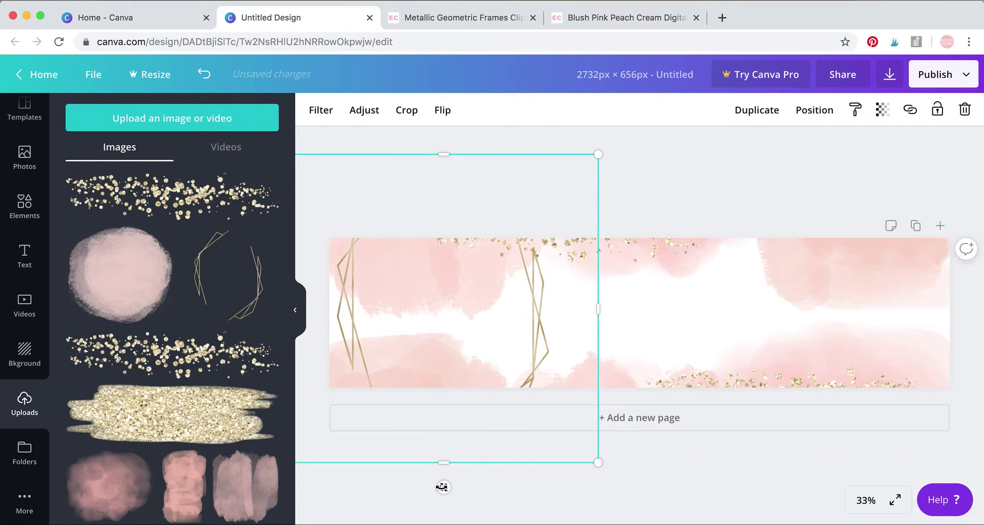
pyautogui.moveTo(442, 487); pyautogui.dragTo(334, 455)
pyautogui.moveTo(525, 353); pyautogui.dragTo(472, 215)
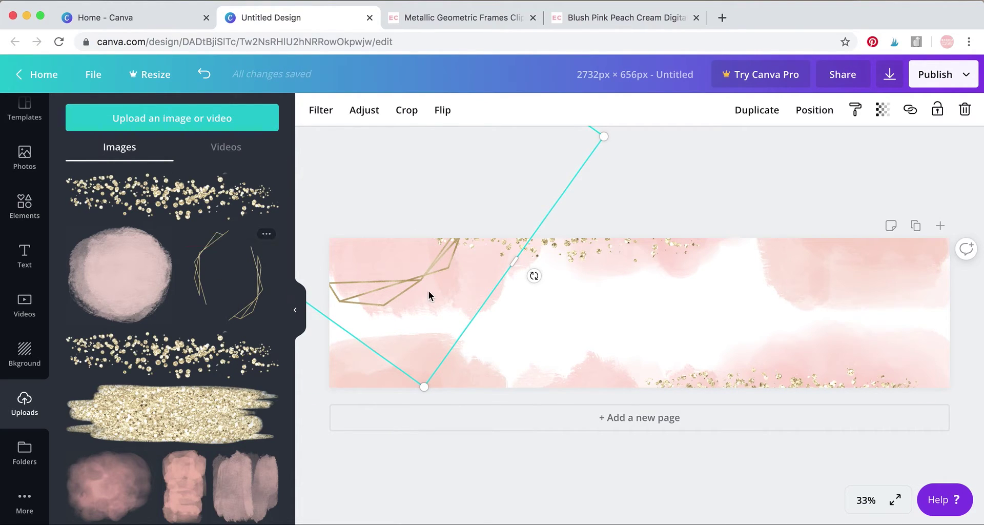
pyautogui.click(654, 299)
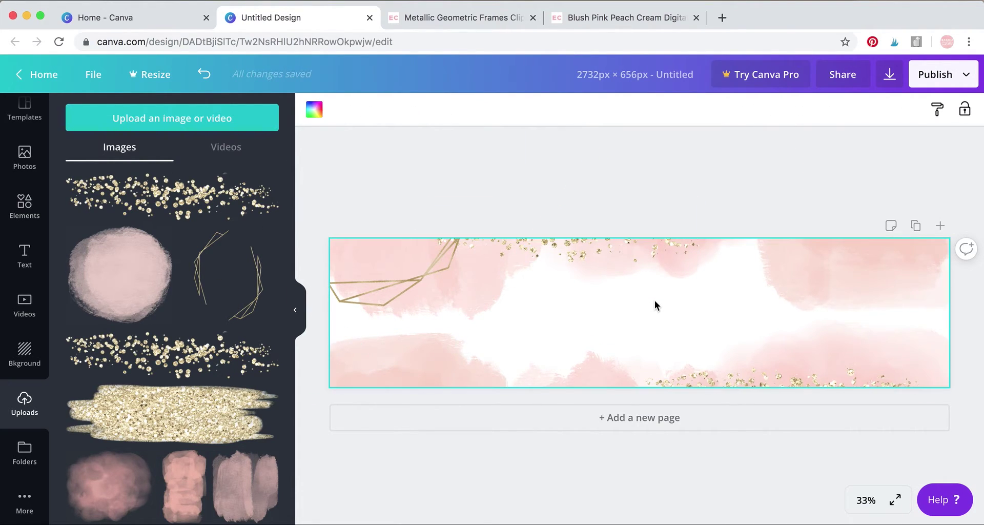
# Shift the top-right watercolour and move the lower-left watercolour piece further right
pyautogui.moveTo(749, 279); pyautogui.dragTo(856, 274)
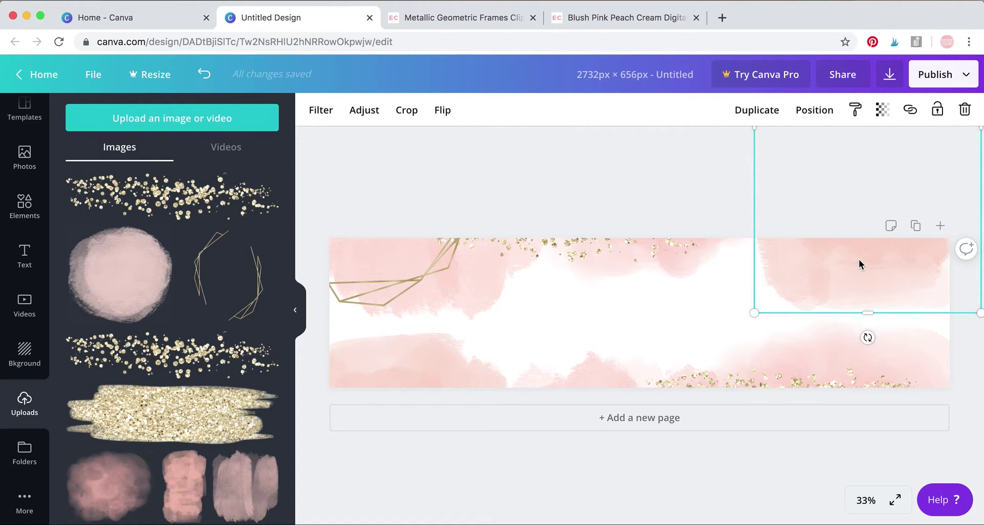
pyautogui.click(485, 374)
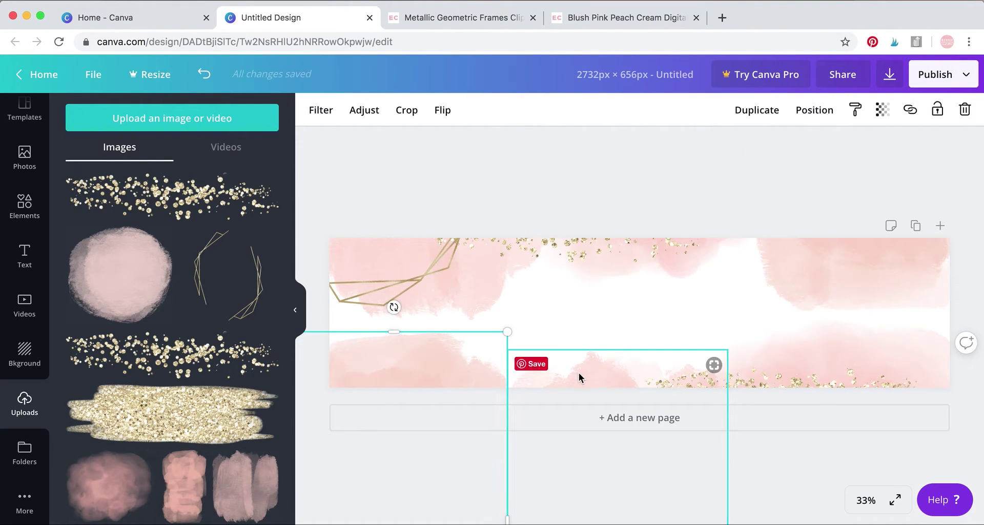
pyautogui.moveTo(455, 370); pyautogui.dragTo(488, 365)
pyautogui.click(622, 379)
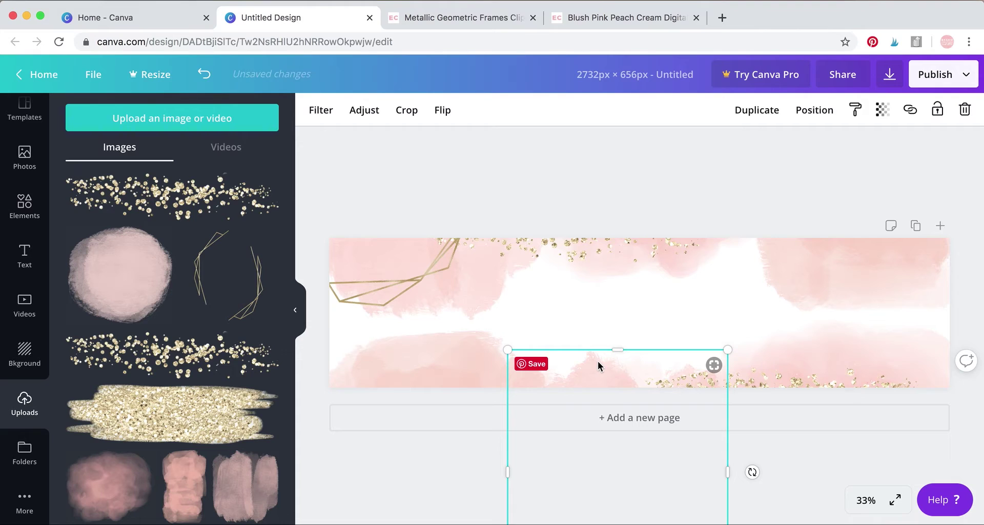
# Bring the lower pink watercolour piece forward one layer and drag it toward the bottom-left corner
pyautogui.click(816, 111)
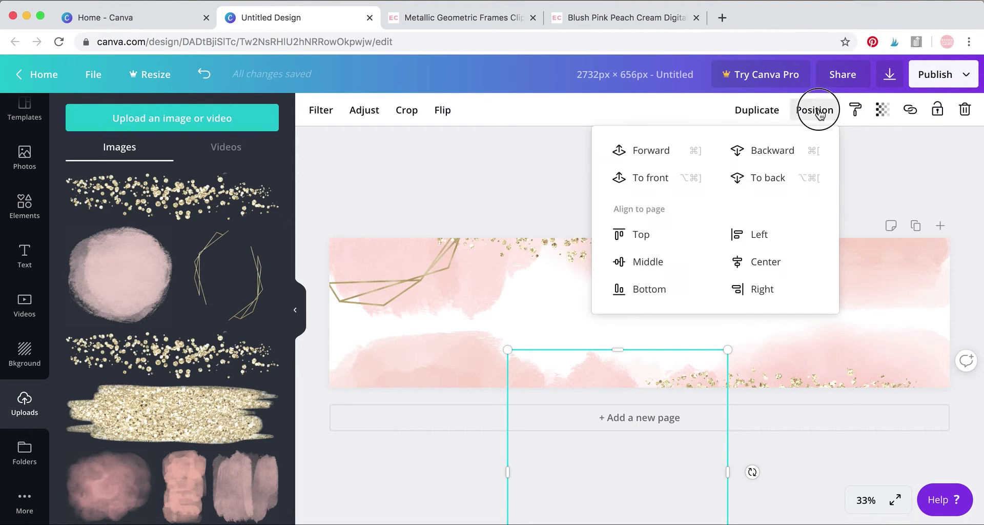
pyautogui.click(648, 153)
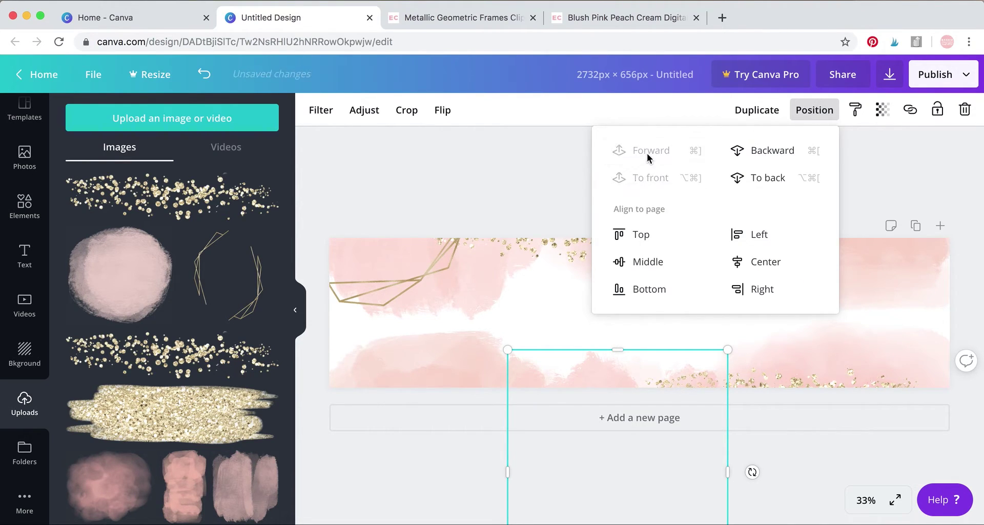
pyautogui.click(548, 322)
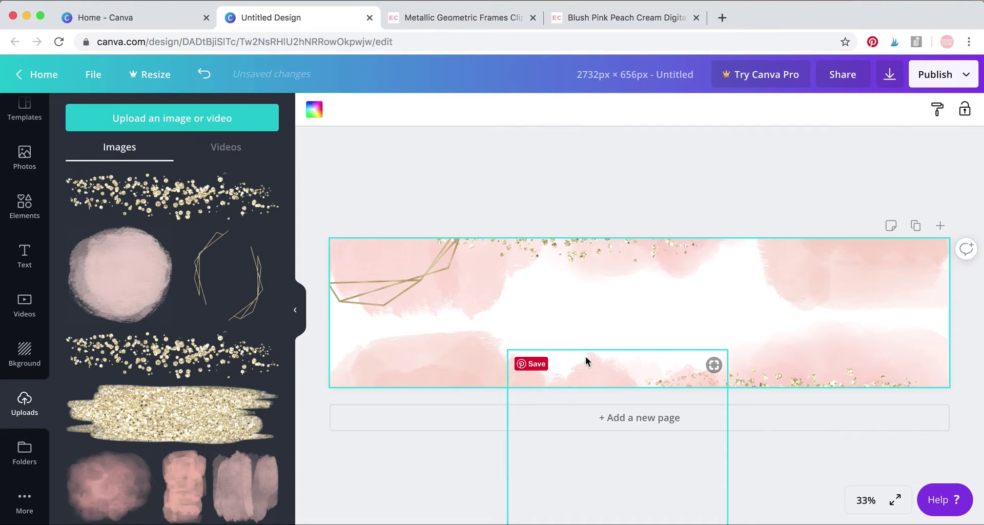
pyautogui.moveTo(585, 356)
pyautogui.mouseDown()
pyautogui.moveTo(576, 332)
pyautogui.moveTo(591, 293)
pyautogui.moveTo(512, 314)
pyautogui.moveTo(583, 332)
pyautogui.moveTo(584, 372)
pyautogui.moveTo(417, 369)
pyautogui.moveTo(459, 365)
pyautogui.mouseUp()
pyautogui.click(450, 365)
pyautogui.click(811, 115)
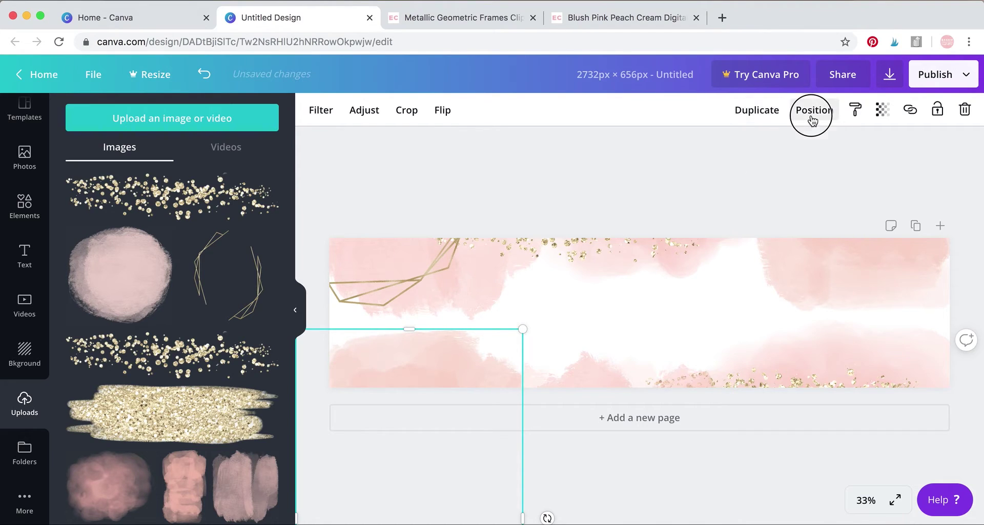
pyautogui.click(607, 323)
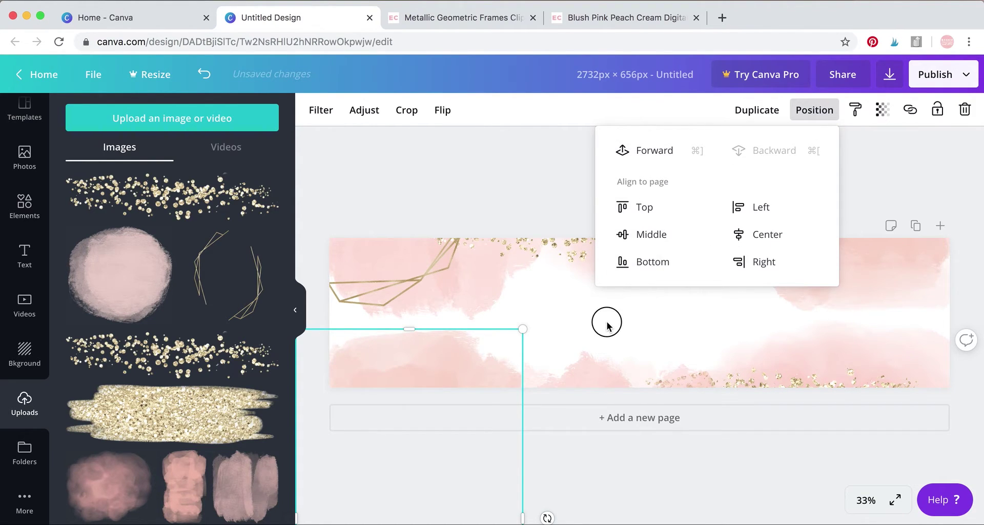
# Resize the gold geometric frame, move it lower-left, and add a rotated copy for the right side
pyautogui.click(421, 278)
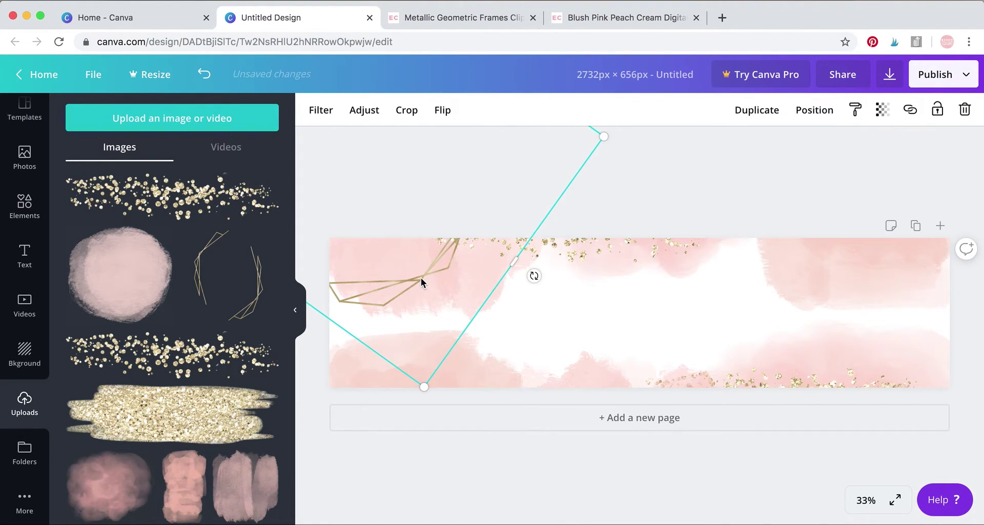
pyautogui.moveTo(424, 388)
pyautogui.mouseDown()
pyautogui.moveTo(424, 417)
pyautogui.moveTo(429, 405)
pyautogui.mouseUp()
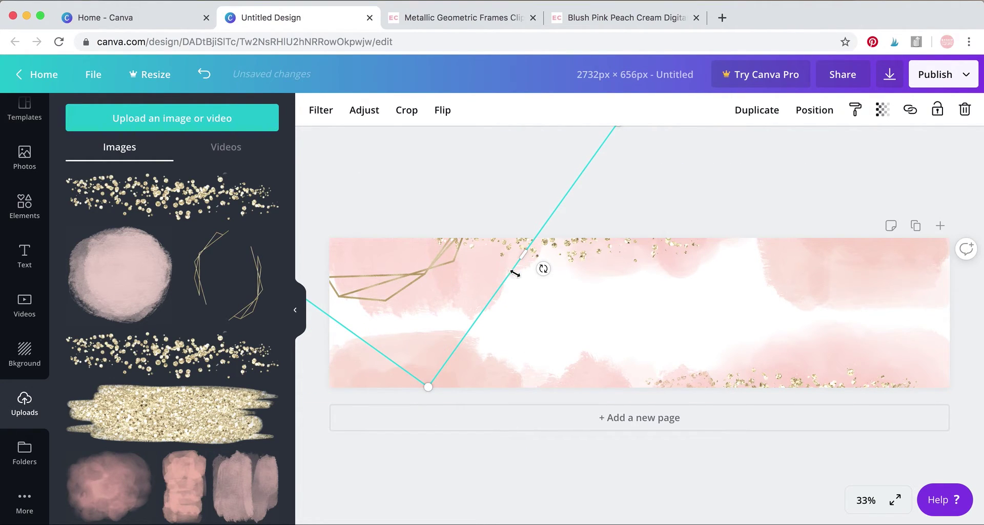
pyautogui.moveTo(456, 262); pyautogui.dragTo(819, 398)
pyautogui.click(750, 109)
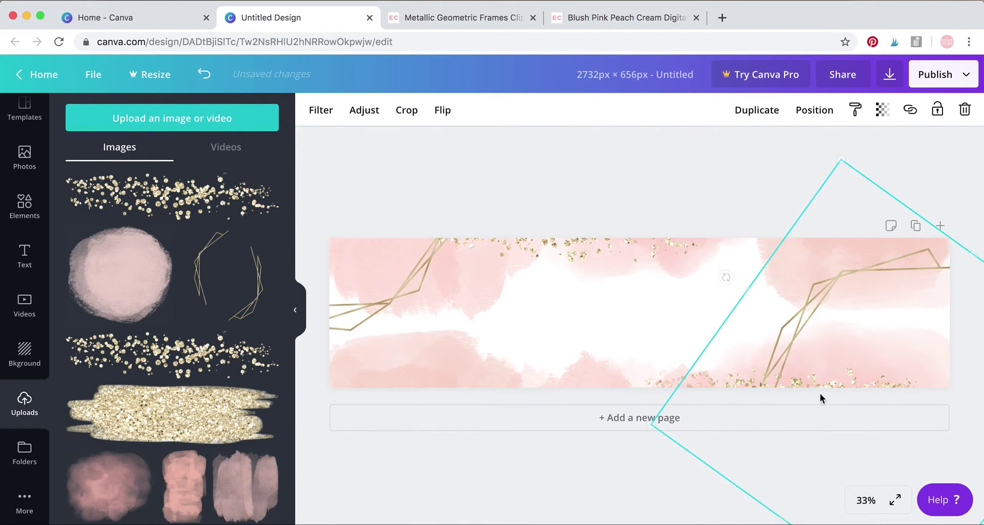
pyautogui.moveTo(726, 277); pyautogui.dragTo(974, 318)
pyautogui.click(656, 295)
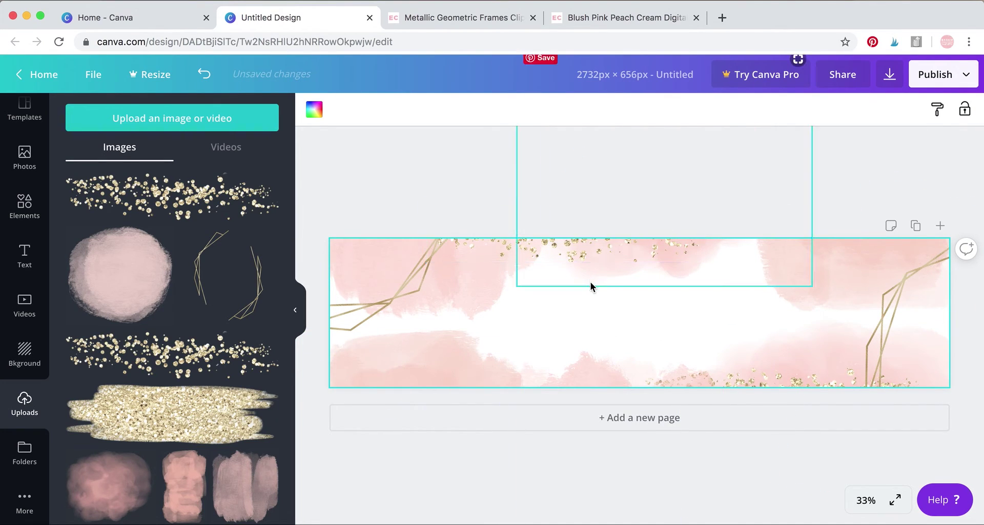
# Add the gold glitter strip, shrink it to about 1182 × 267, and line the bottom edge
pyautogui.click(221, 357)
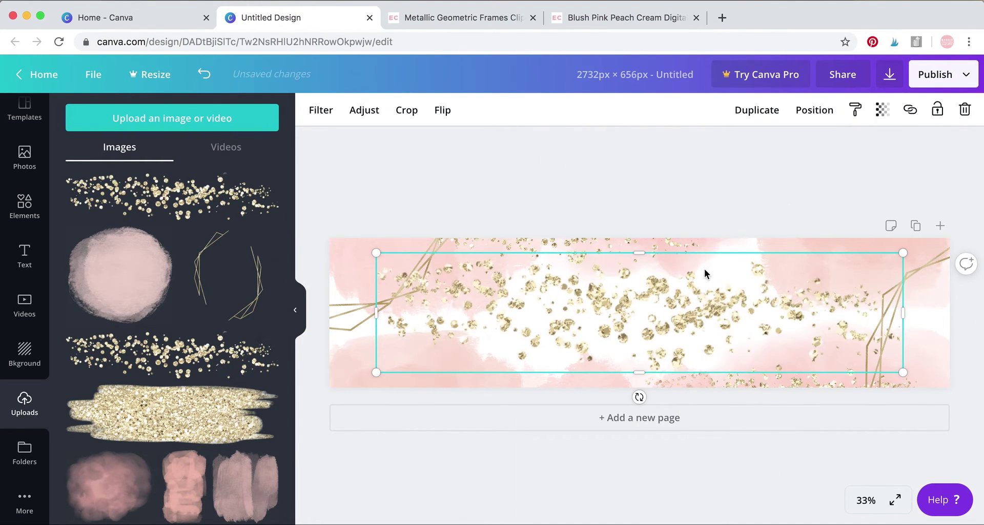
pyautogui.moveTo(908, 255); pyautogui.dragTo(648, 346)
pyautogui.moveTo(589, 337); pyautogui.dragTo(531, 391)
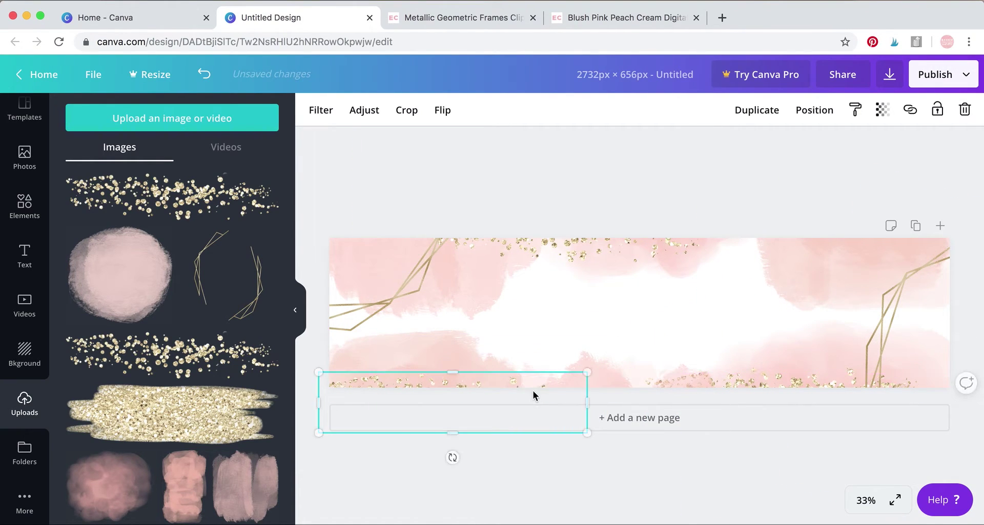
pyautogui.click(672, 309)
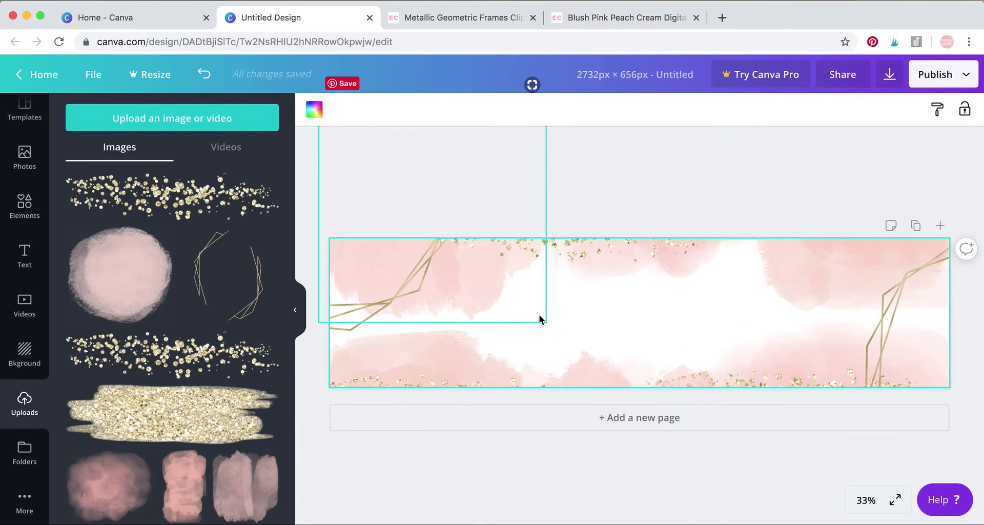
pyautogui.scroll(-5, 184, 434)
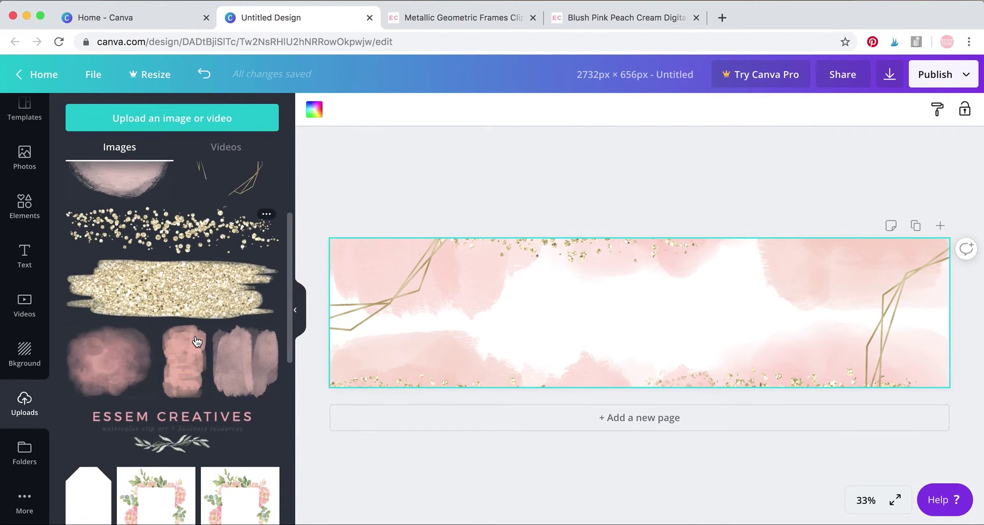
# Add the ESSEM CREATIVES logo, shrink it to about 926 × 250, and centre it on the banner
pyautogui.click(184, 433)
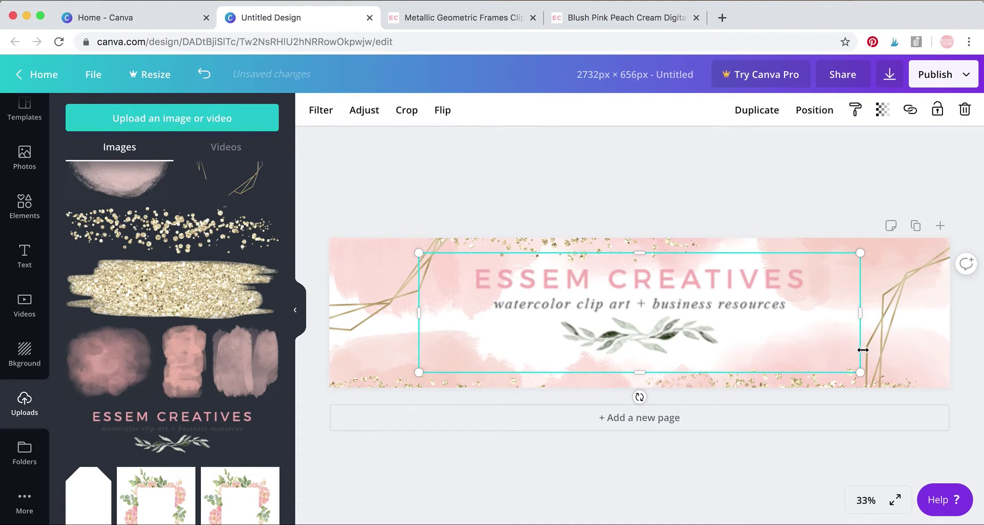
pyautogui.moveTo(860, 372); pyautogui.dragTo(627, 311)
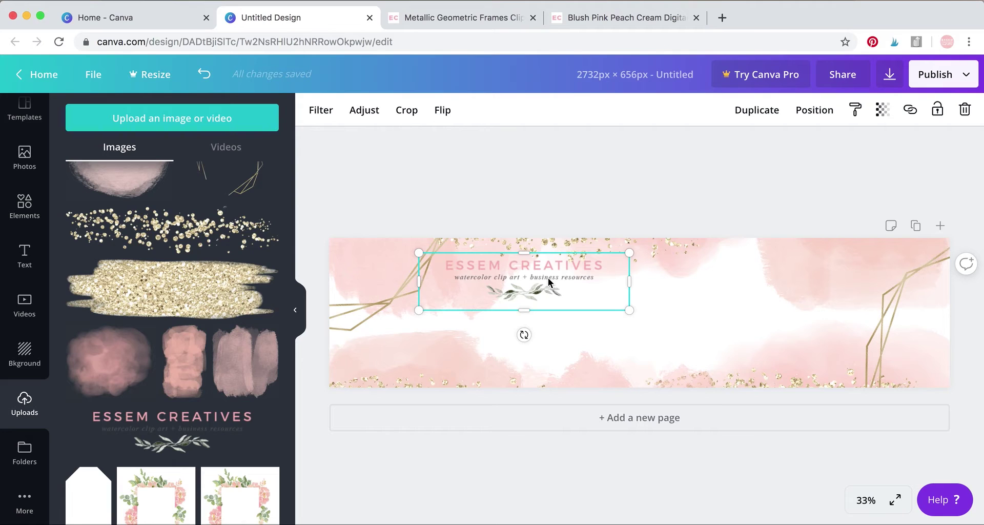
pyautogui.moveTo(548, 278); pyautogui.dragTo(663, 309)
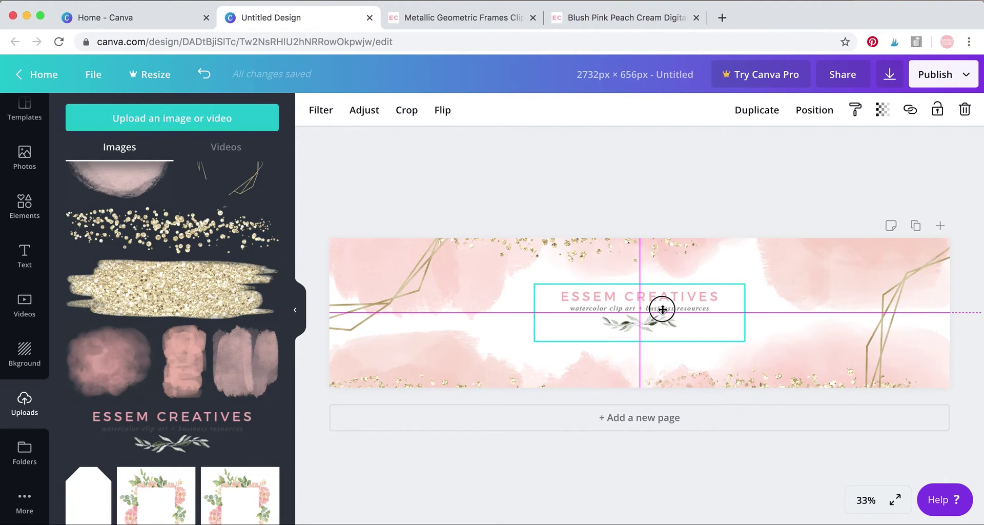
pyautogui.moveTo(663, 310); pyautogui.dragTo(661, 309)
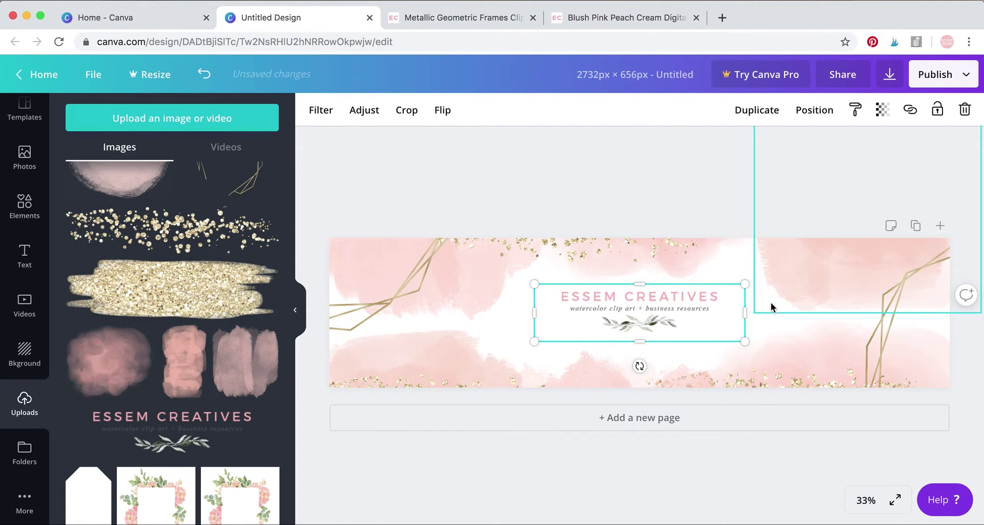
pyautogui.click(864, 171)
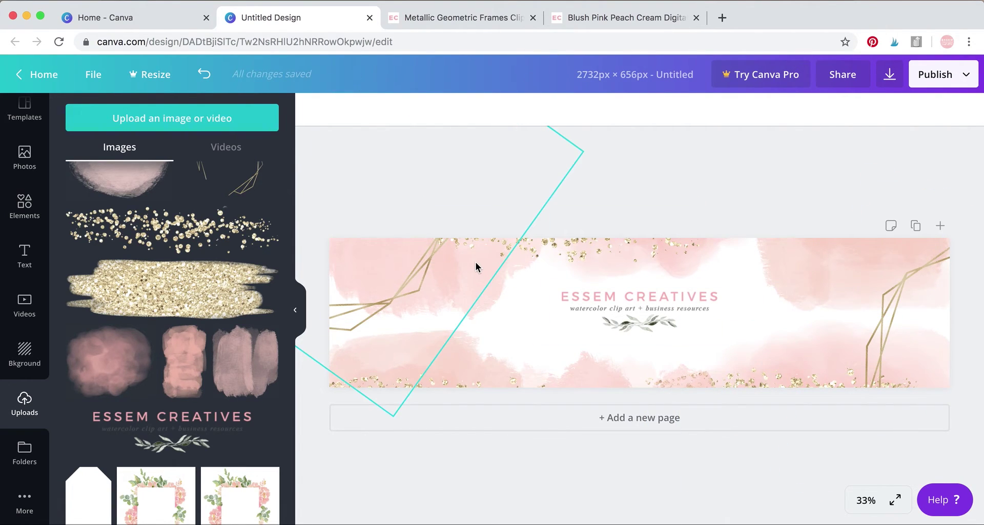
pyautogui.click(20, 268)
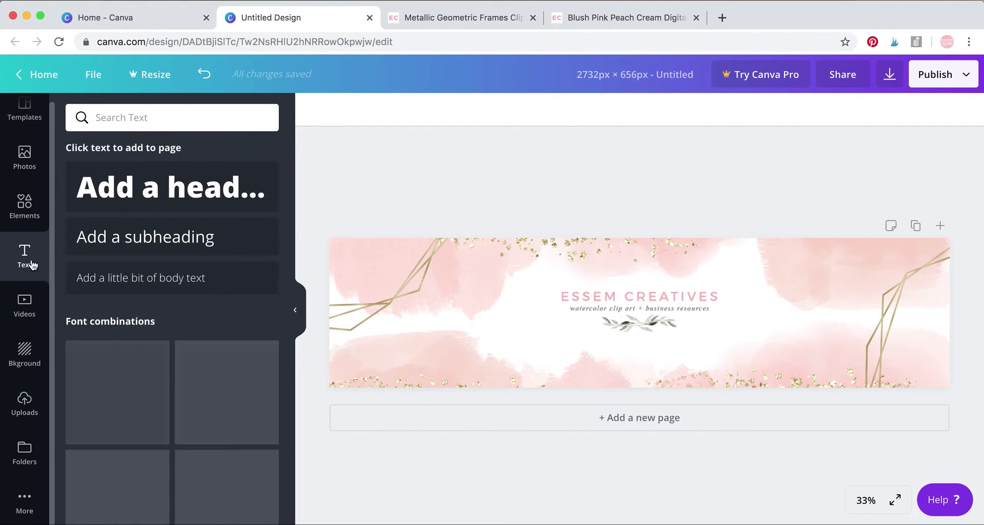
# Add a subheading reading 'Sale 40% off' and place it centred beneath the logo
pyautogui.click(165, 238)
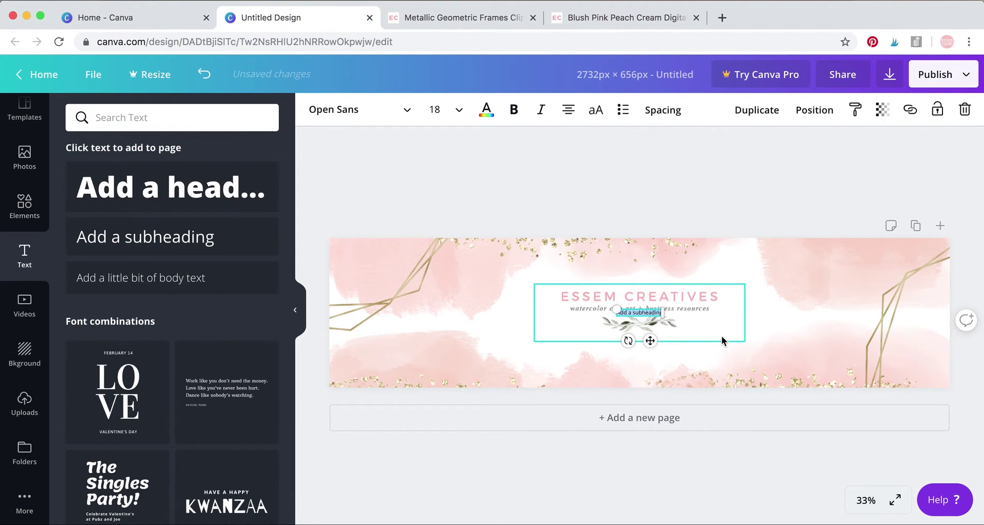
pyautogui.moveTo(664, 313); pyautogui.dragTo(641, 313)
pyautogui.write('Custom tex')
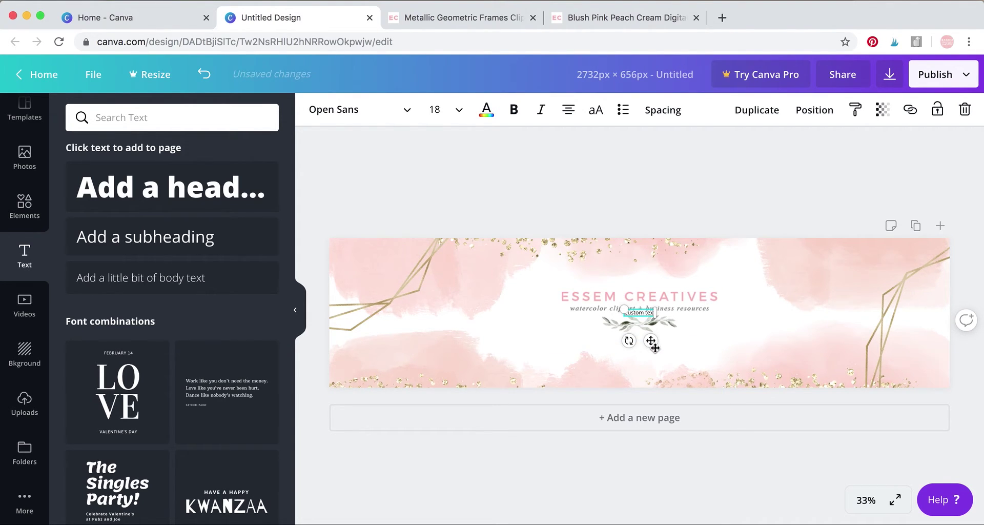
pyautogui.moveTo(651, 341); pyautogui.dragTo(919, 339)
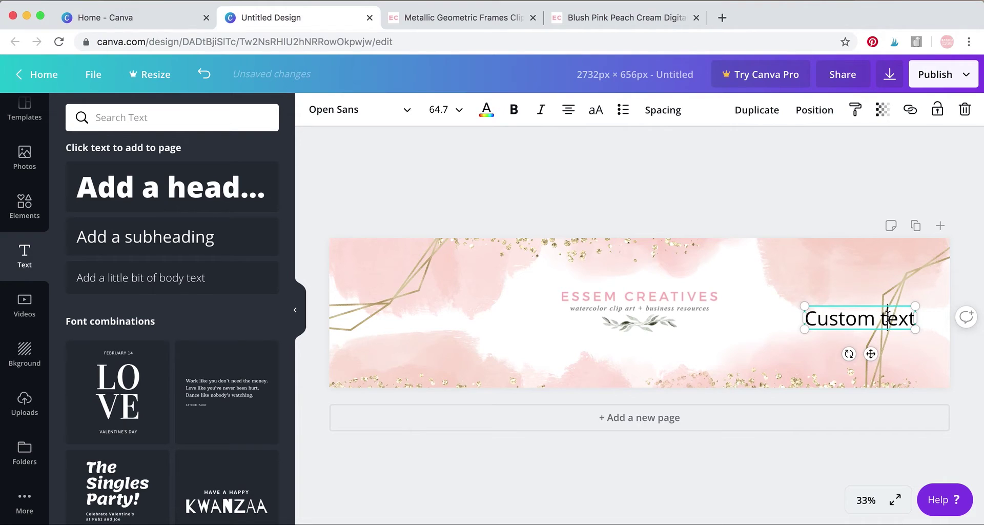
pyautogui.tripleClick(888, 318)
pyautogui.write('Sale 40')
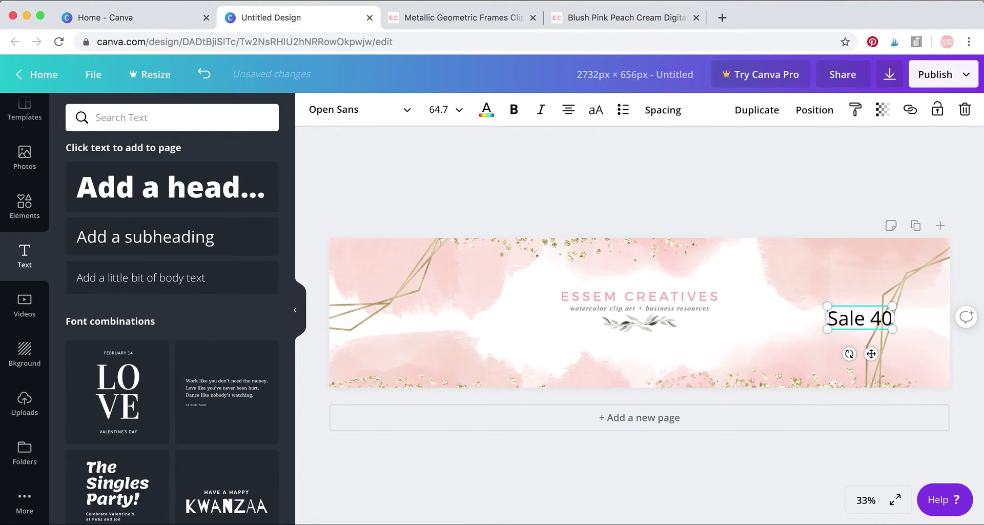
pyautogui.write('% off')
pyautogui.press('super+a')
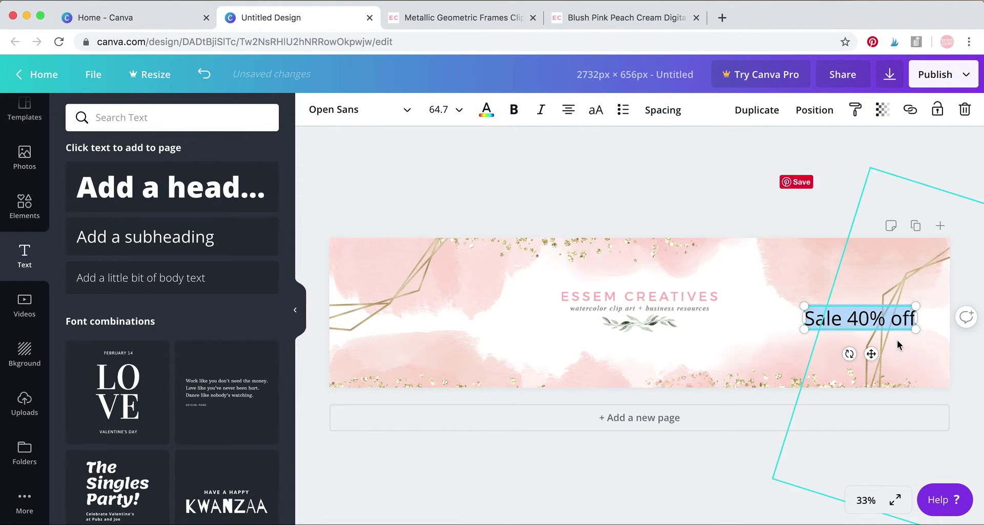
pyautogui.moveTo(872, 354); pyautogui.dragTo(652, 389)
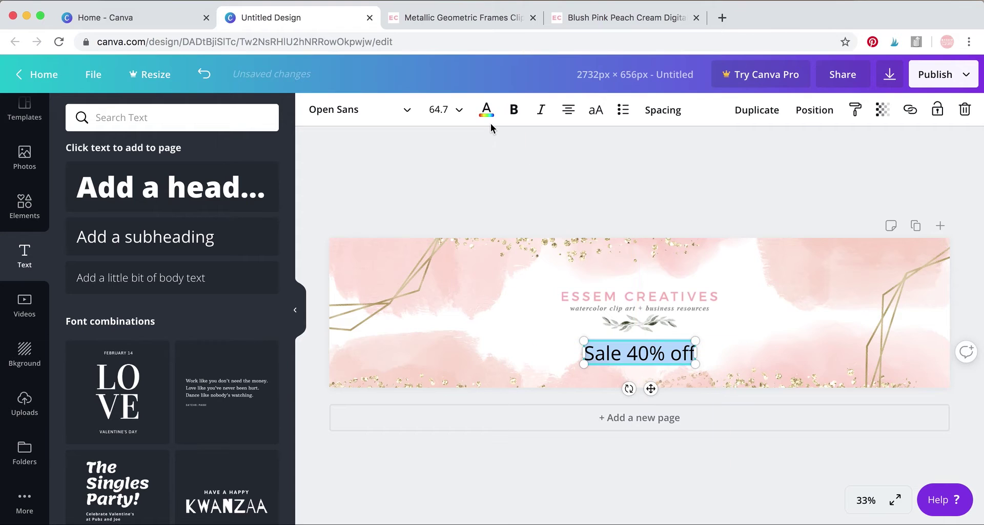
pyautogui.click(405, 111)
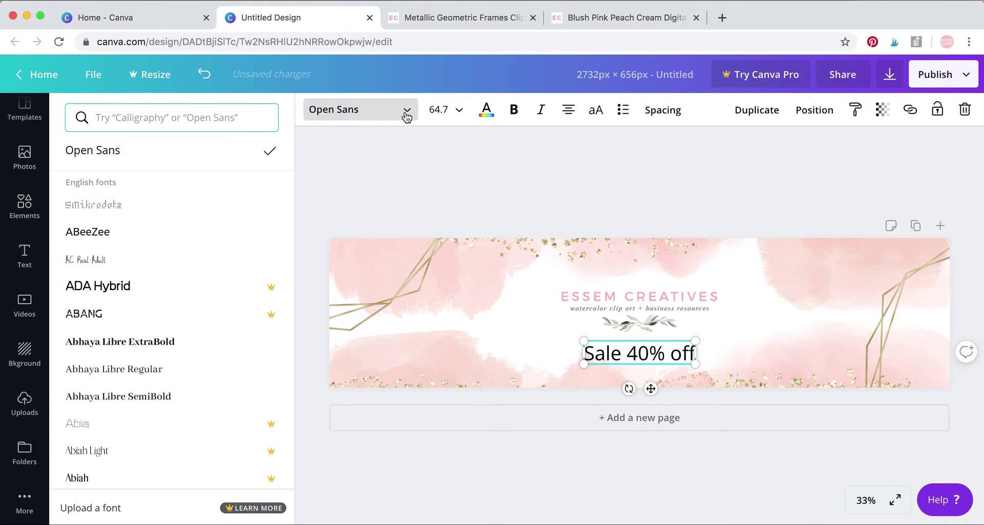
# Change the 'Sale 40% off' font from Open Sans to Allura
pyautogui.scroll(-5, 174, 300)
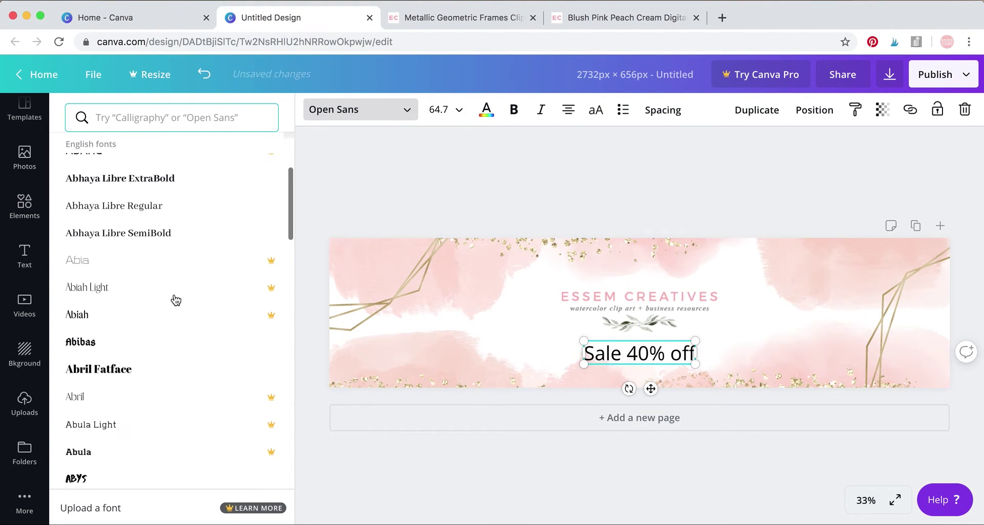
pyautogui.scroll(-7, 176, 300)
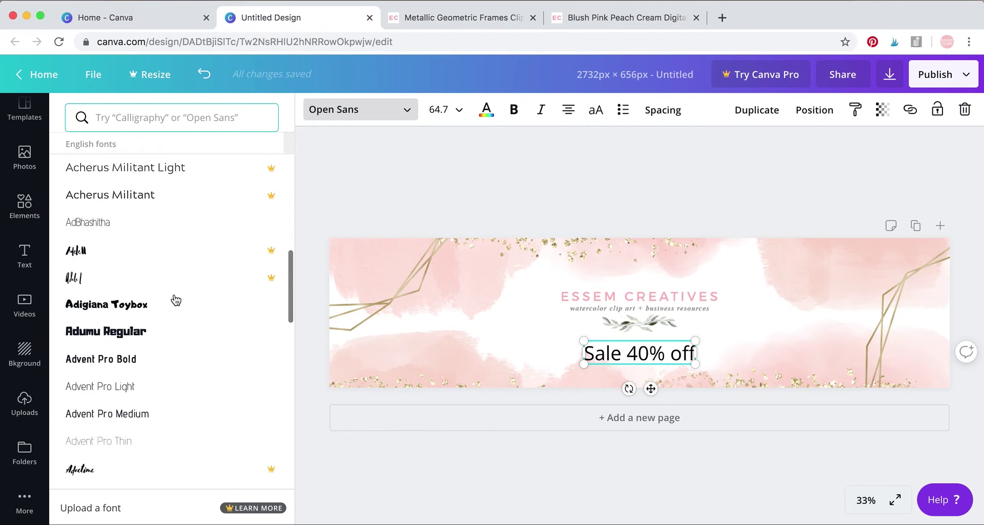
pyautogui.scroll(-3, 176, 300)
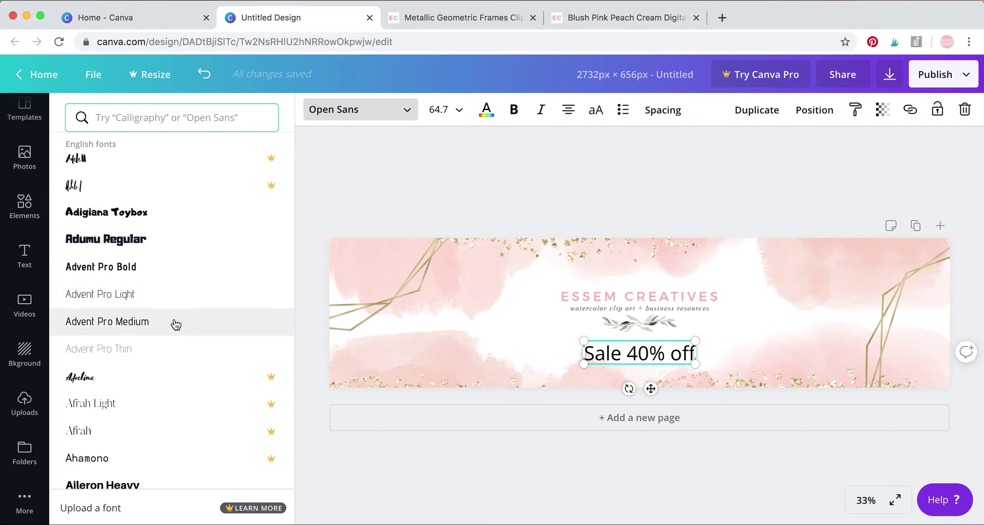
pyautogui.scroll(3, 216, 285)
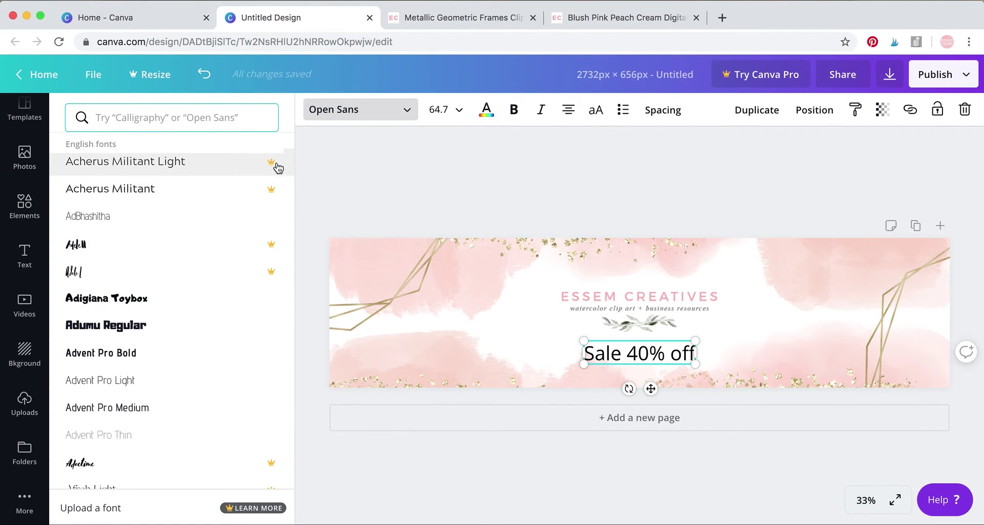
pyautogui.scroll(-8, 244, 323)
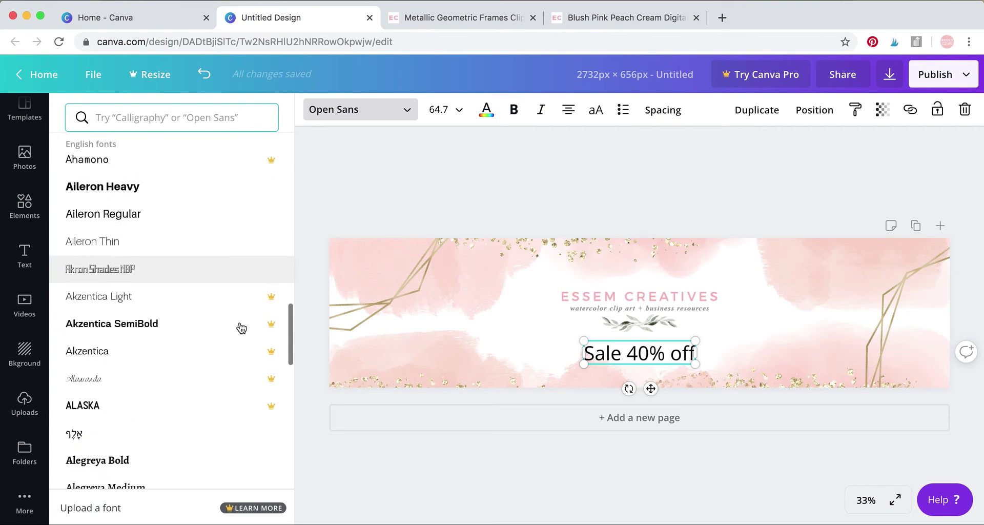
pyautogui.scroll(-15, 242, 328)
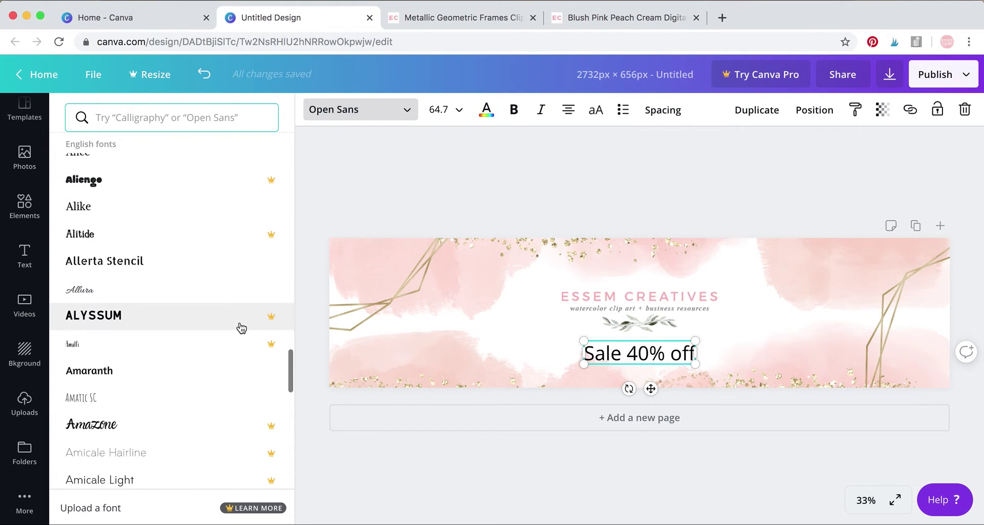
pyautogui.click(202, 290)
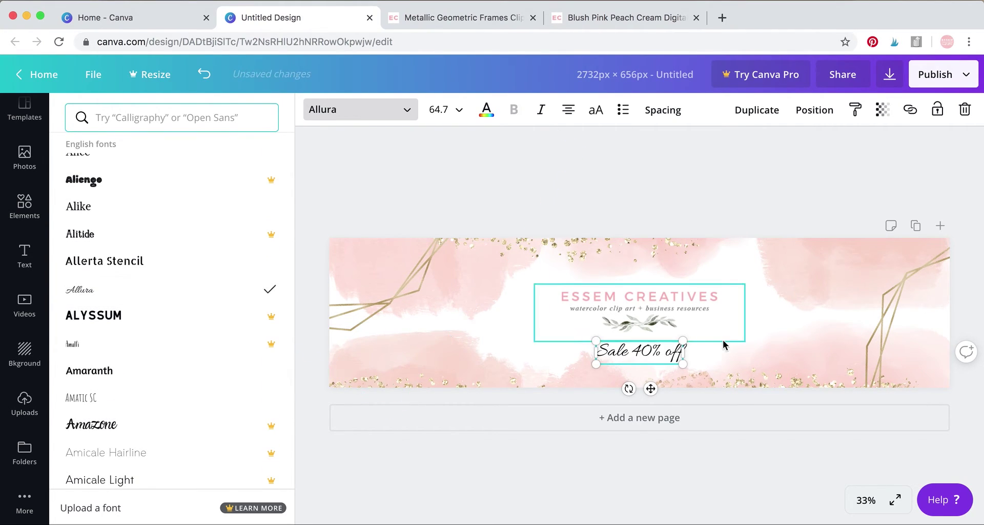
# Colour the 'Sale 40% off' text red and enlarge it slightly
pyautogui.click(487, 110)
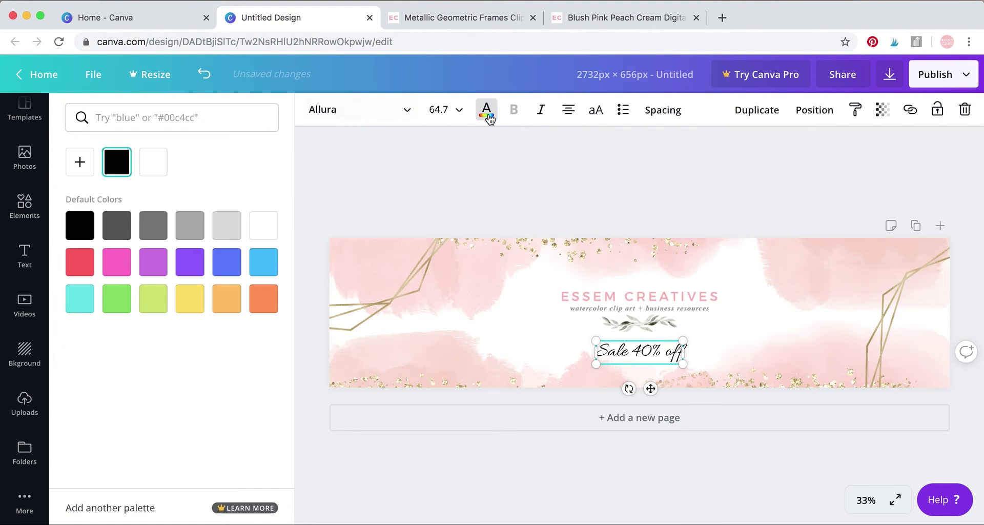
pyautogui.click(79, 262)
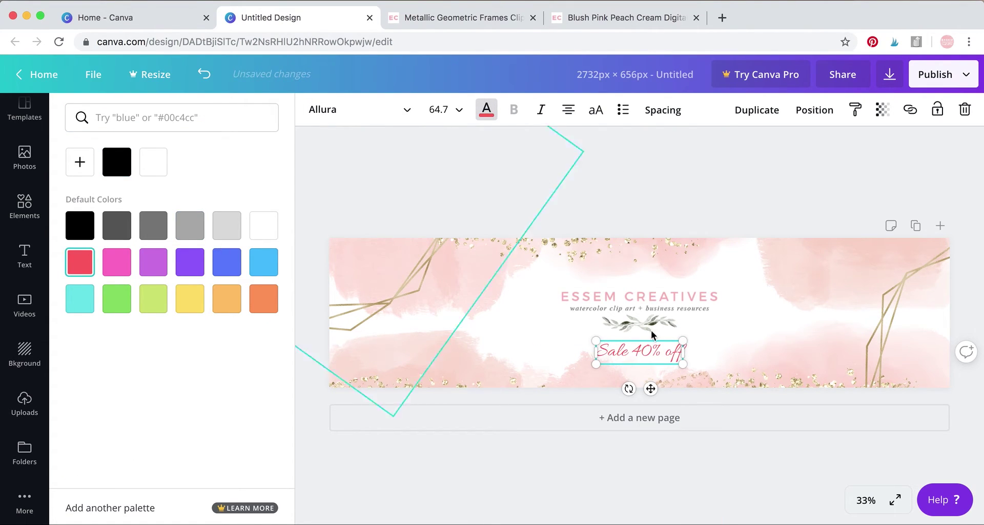
pyautogui.moveTo(684, 364); pyautogui.dragTo(732, 381)
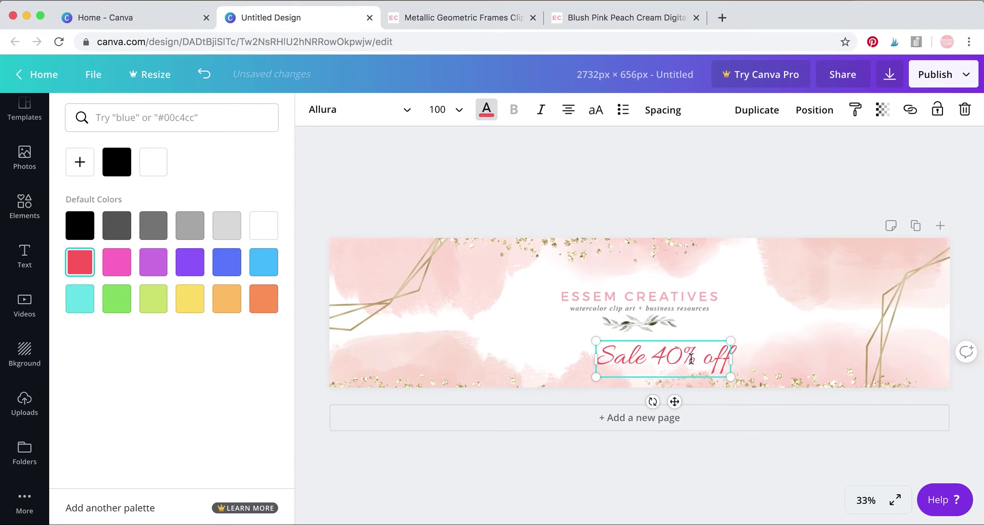
# Nudge the sale text slightly left, then delete the text box
pyautogui.click(787, 341)
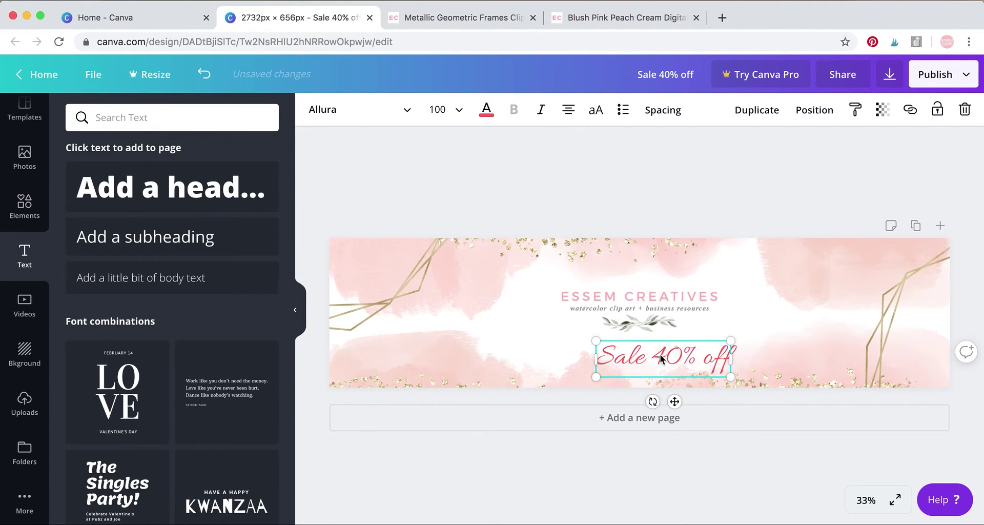
pyautogui.moveTo(660, 356); pyautogui.dragTo(637, 359)
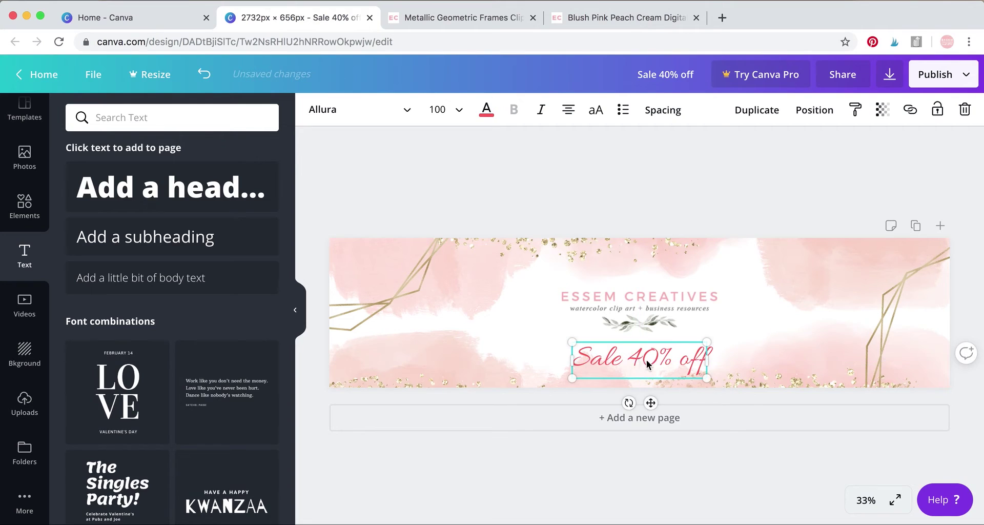
pyautogui.click(671, 488)
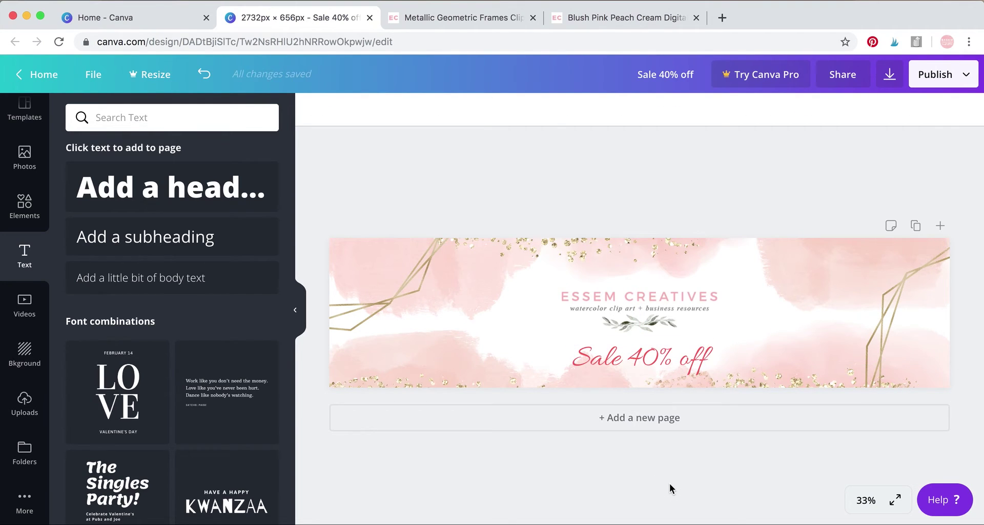
pyautogui.click(646, 355)
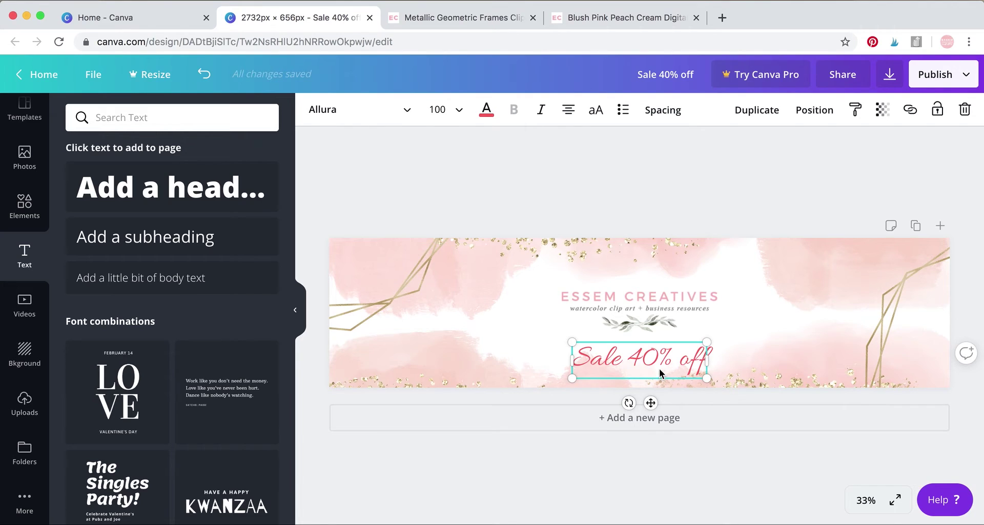
pyautogui.click(964, 109)
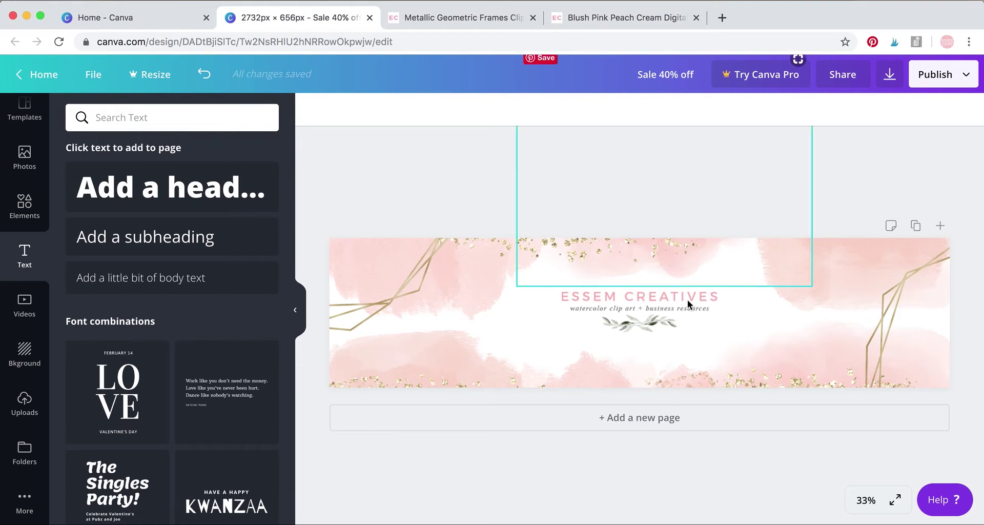
# Download the header design as a JPG image
pyautogui.click(963, 73)
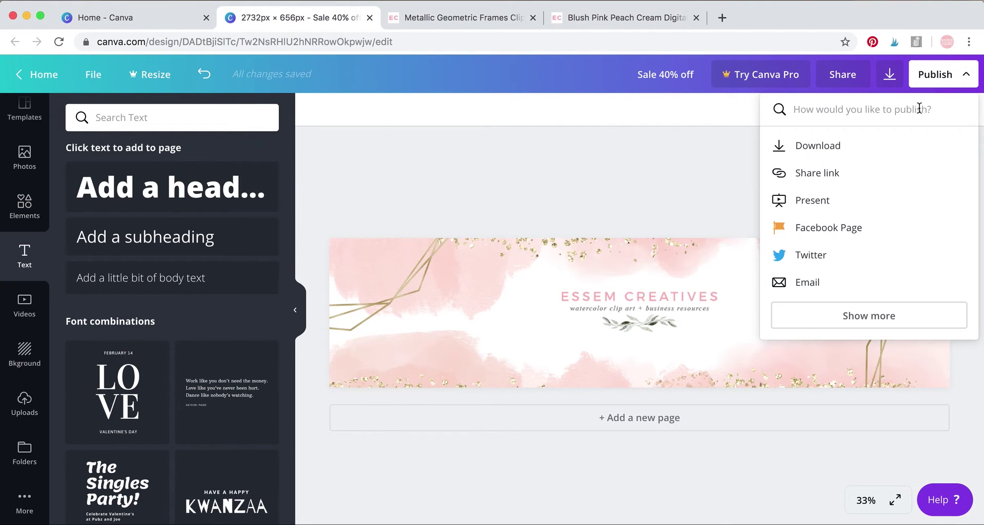
pyautogui.click(892, 153)
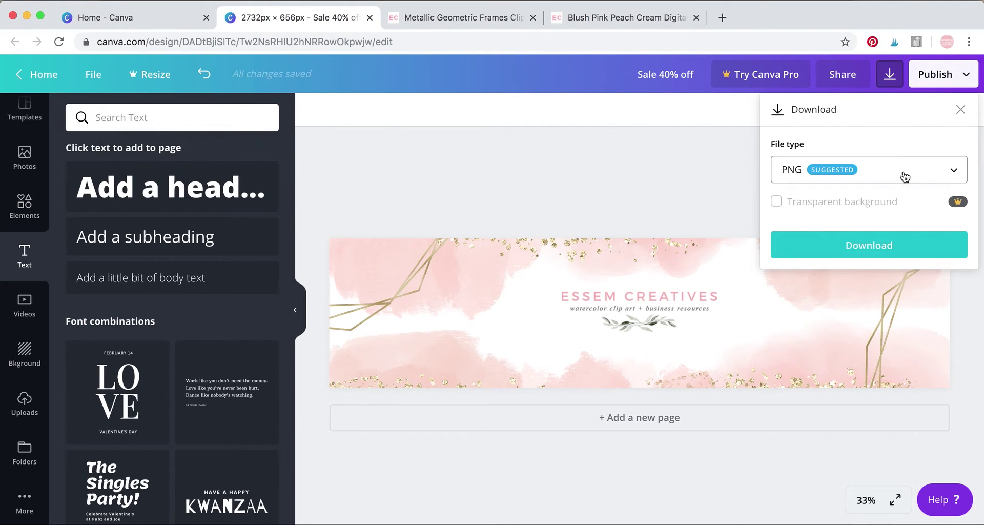
pyautogui.click(905, 177)
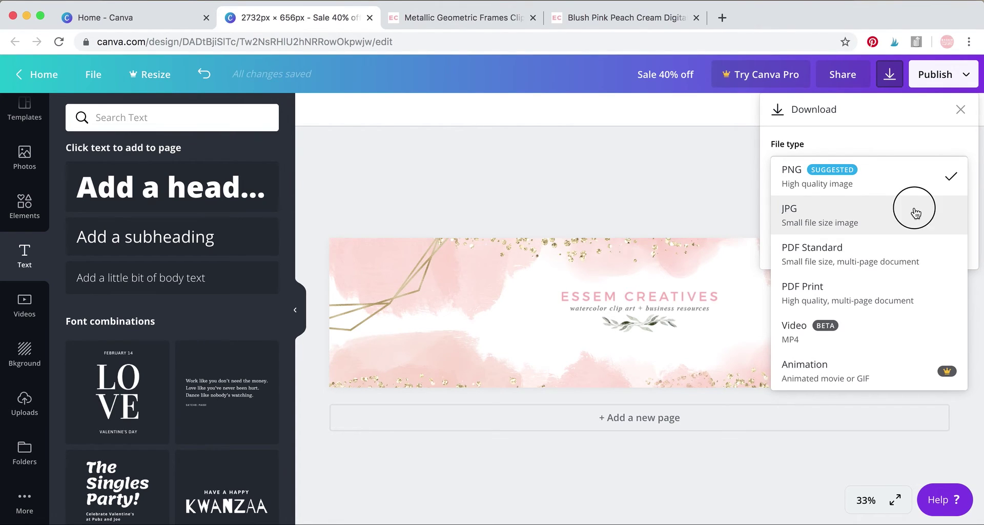
pyautogui.click(915, 212)
pyautogui.click(856, 211)
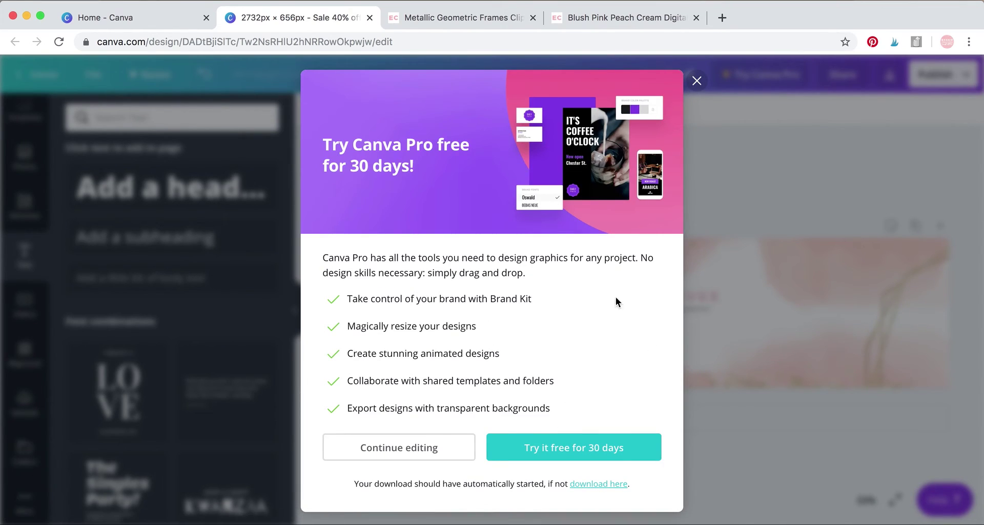
# Dismiss the Pro trial offer and open the downloaded header JPG from Downloads in Preview
pyautogui.click(697, 81)
pyautogui.press('super+Tab')
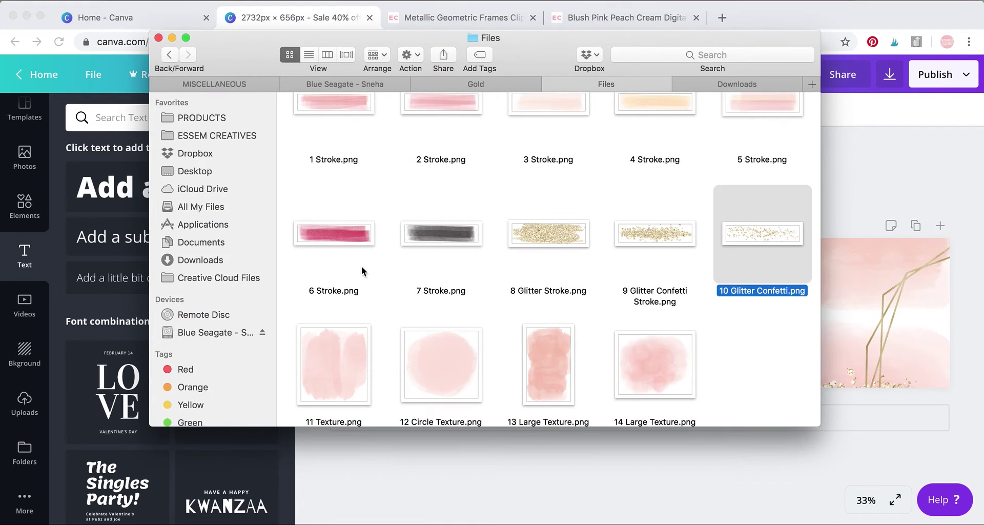
pyautogui.click(200, 260)
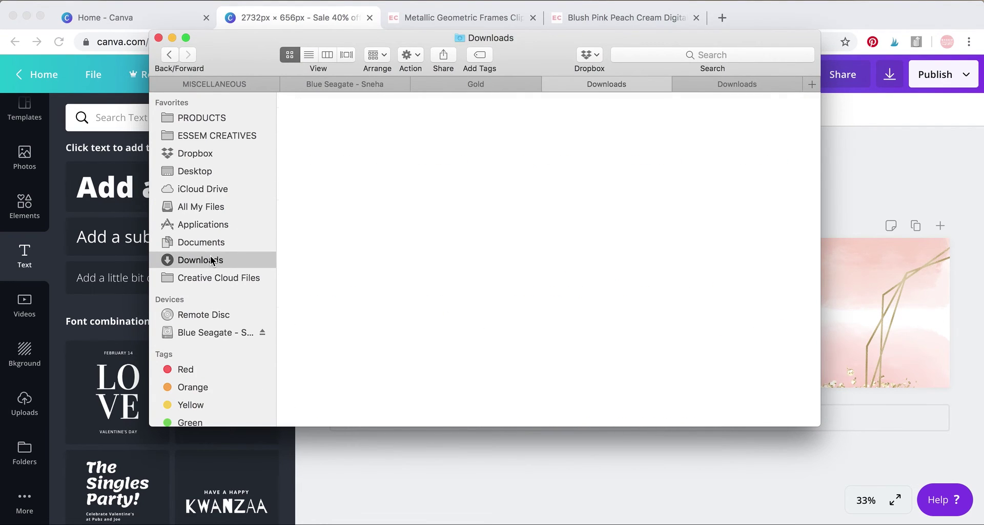
pyautogui.doubleClick(321, 140)
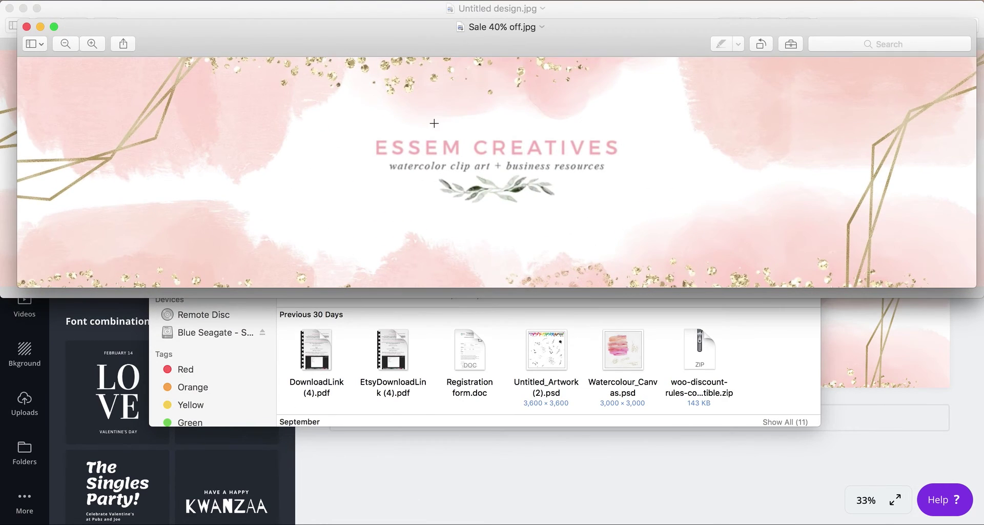
pyautogui.moveTo(522, 26); pyautogui.dragTo(523, 151)
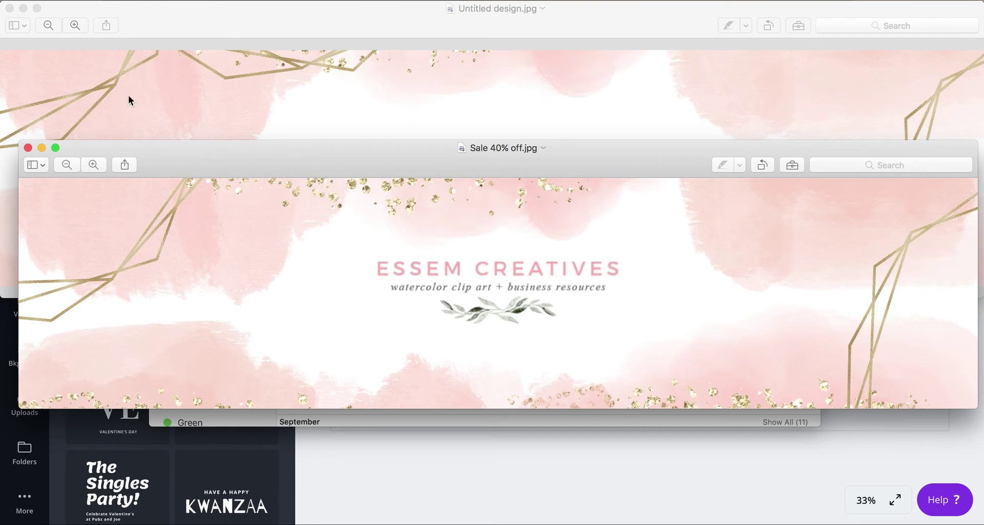
# Close the Sale 40% off.jpg and Untitled design.jpg previews and return to Canva
pyautogui.click(28, 148)
pyautogui.click(9, 8)
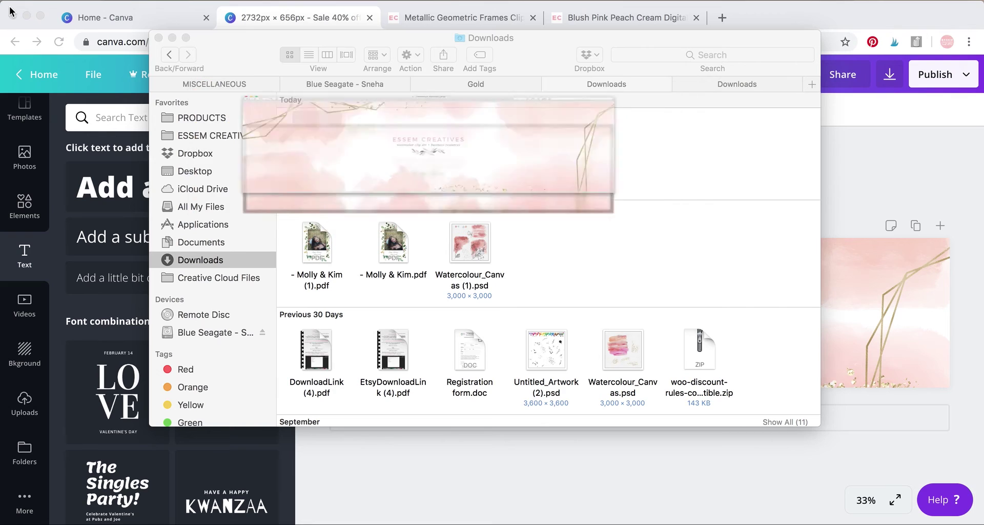
pyautogui.click(446, 437)
pyautogui.click(665, 361)
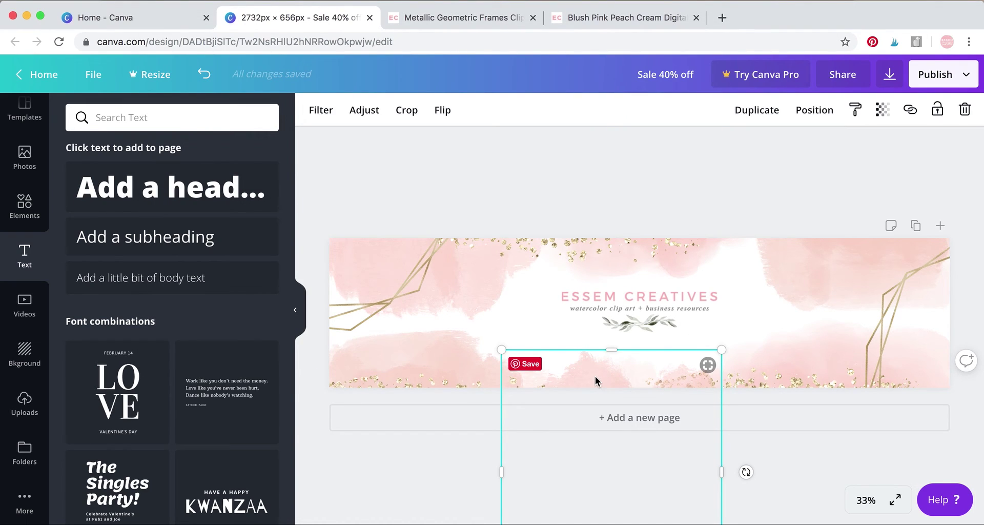
# Move the bottom gold glitter strip one layer forward, then deselect everything
pyautogui.click(800, 382)
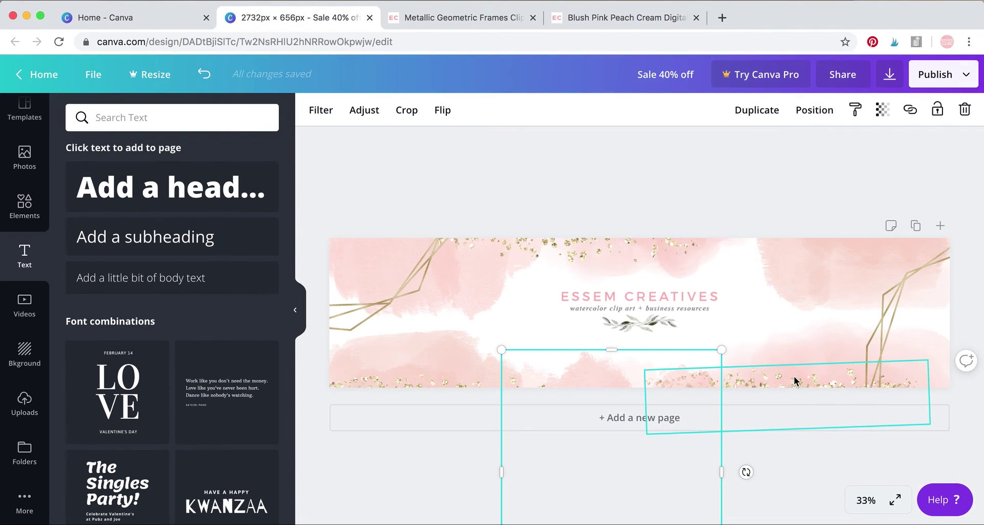
pyautogui.click(813, 110)
pyautogui.click(677, 150)
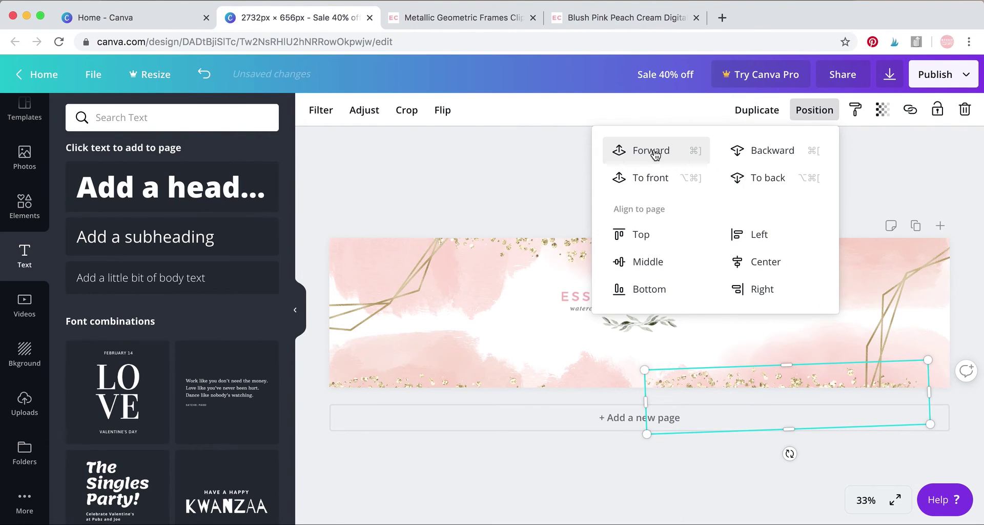
pyautogui.click(610, 333)
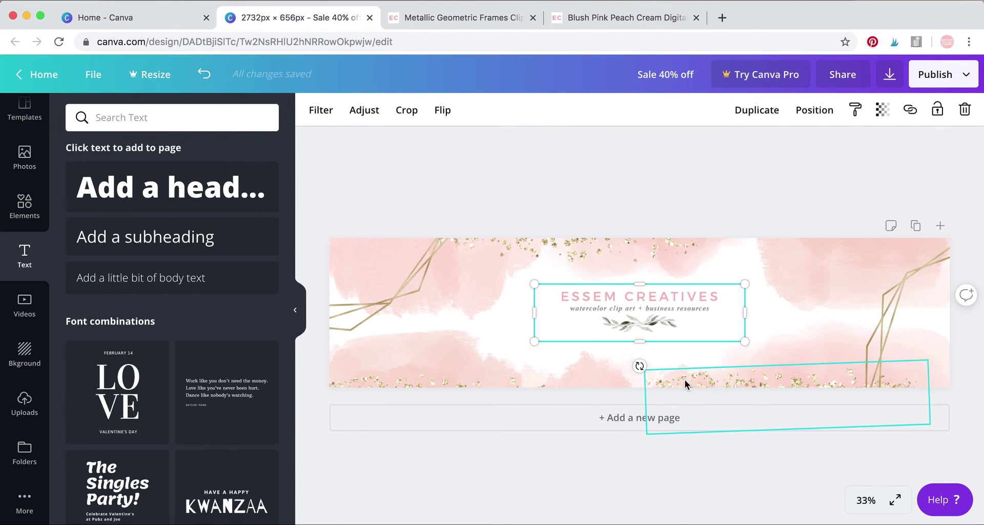
pyautogui.click(776, 150)
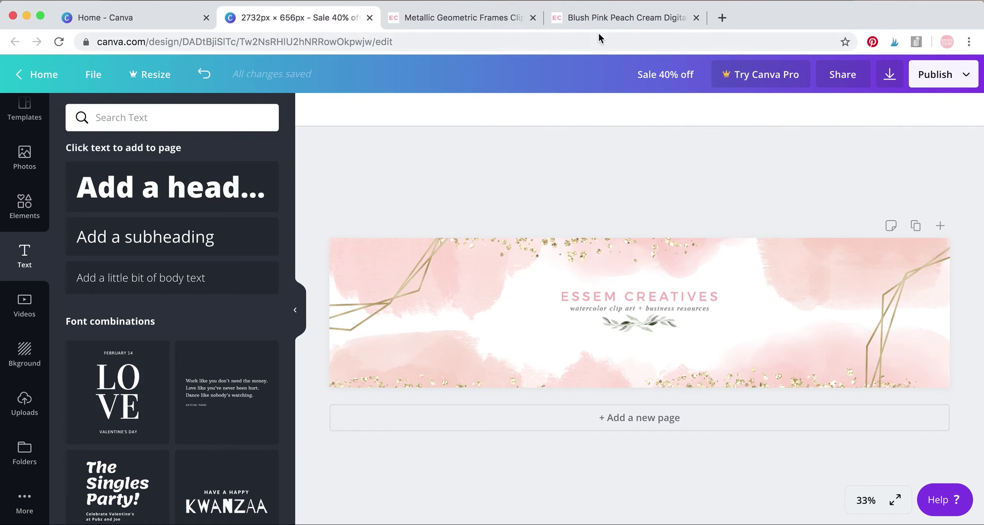
pyautogui.click(595, 16)
pyautogui.scroll(-3, 602, 238)
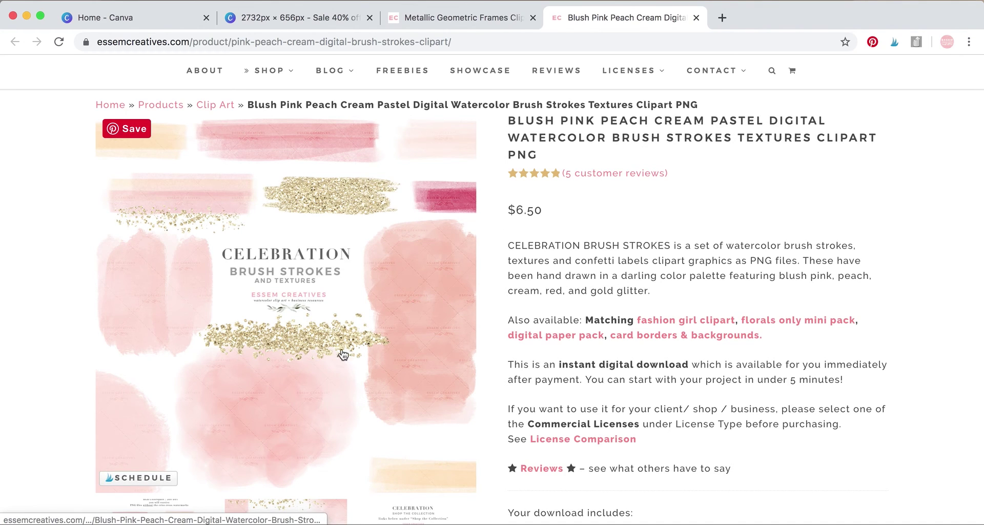
pyautogui.click(454, 17)
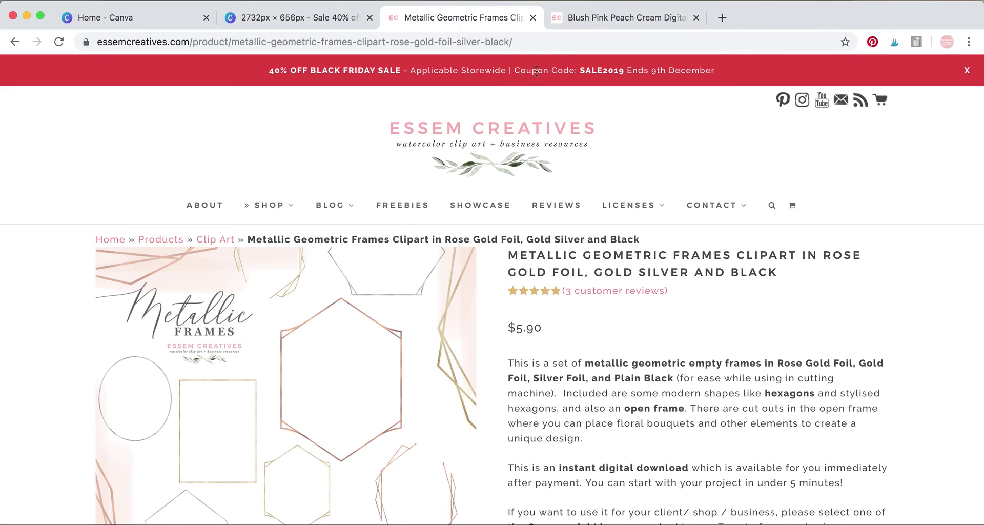
pyautogui.scroll(-3, 683, 363)
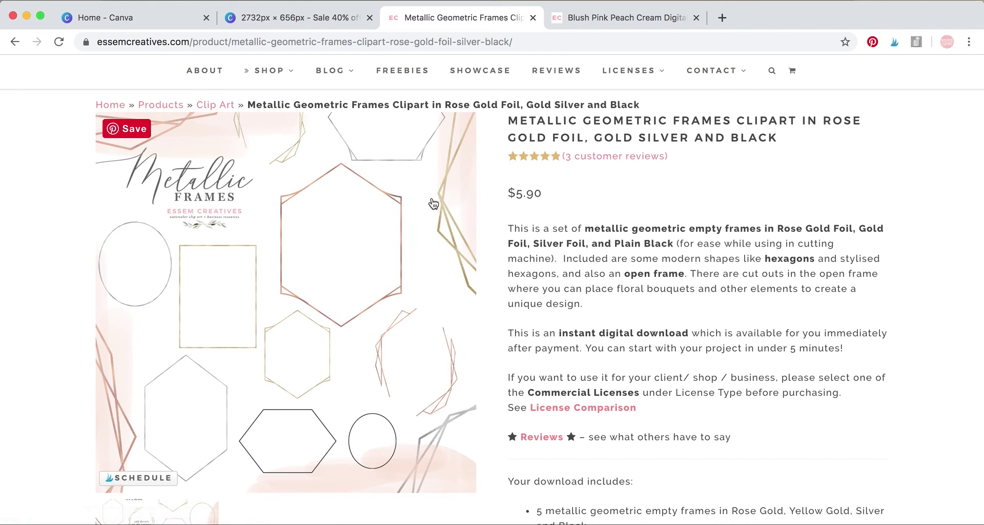
pyautogui.click(316, 21)
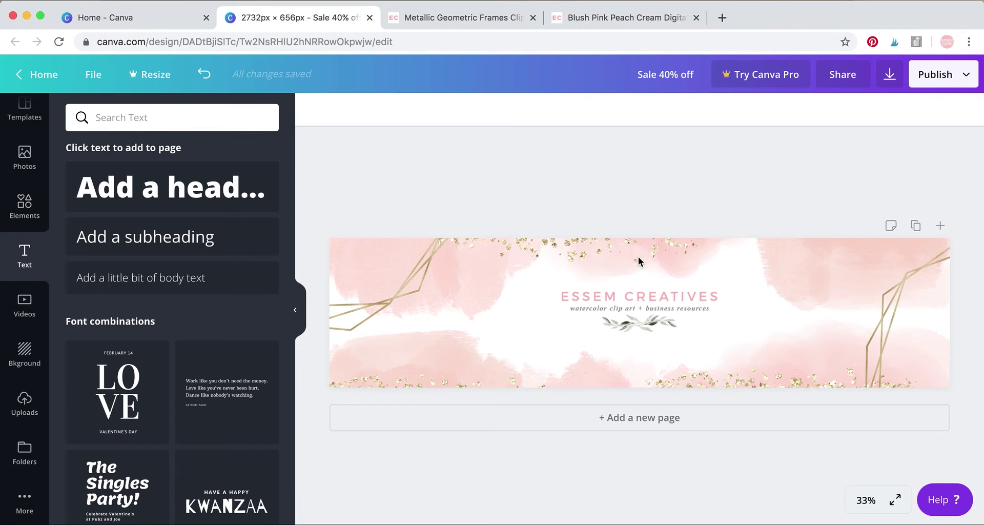